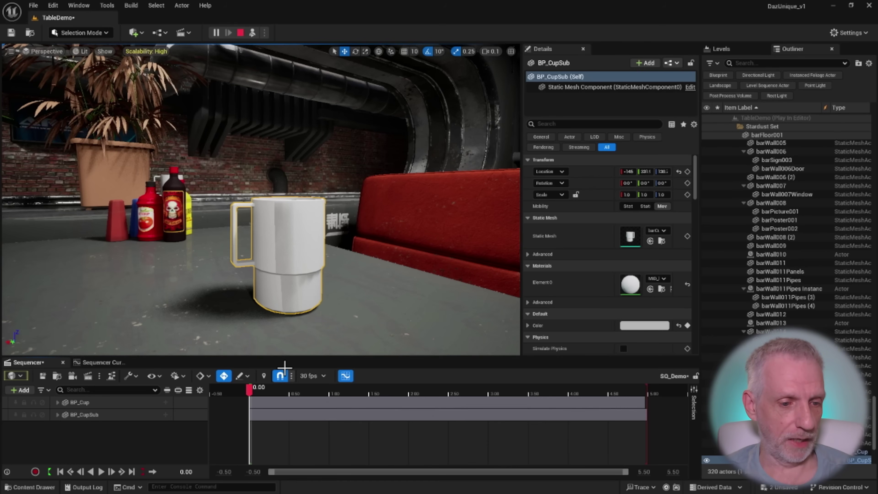
Scrub through the demo sequence and examine the keyframes on the cup's Color track
left_click_drag(253, 401, 653, 402)
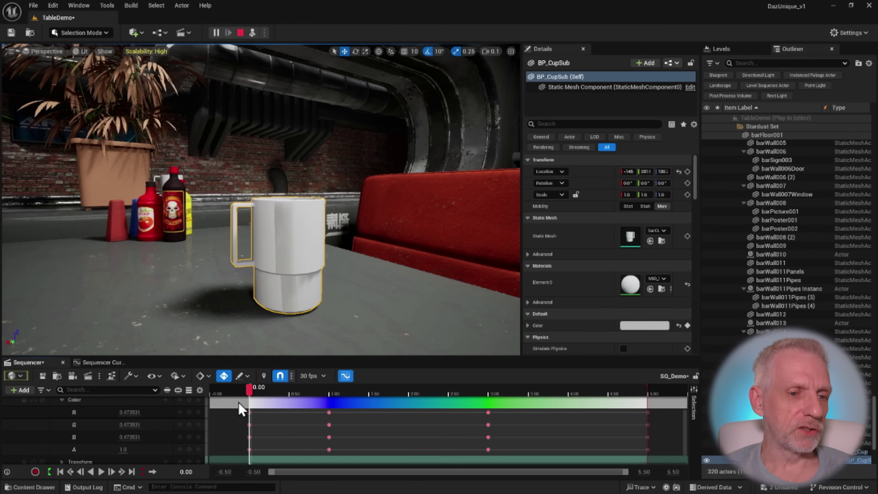
left_click_drag(241, 406, 327, 400)
scroll(134, 415, "up", 2)
left_click(59, 415)
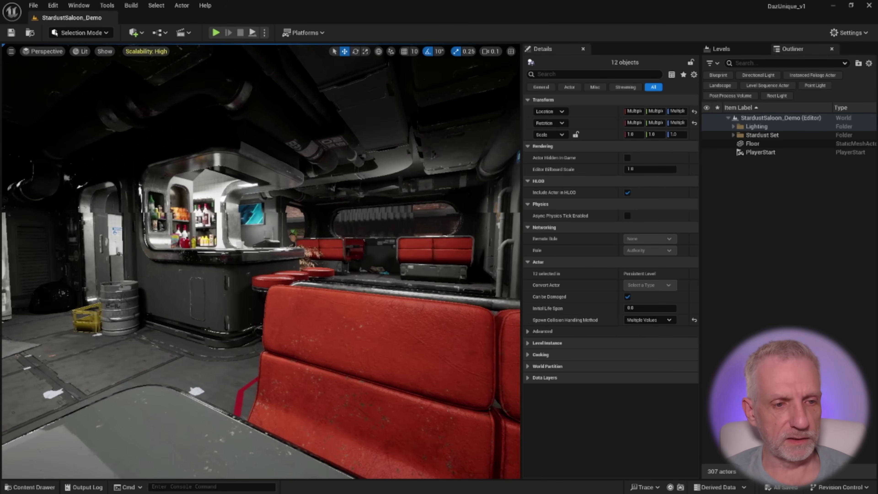
Duplicate the white cup beside the potted plant and place the copy over the tabletop
right_click_drag(261, 262, 391, 331)
scroll(302, 271, "up", 1)
key("w")
key("d")
scroll(359, 282, "down", 1)
key("w")
key("d")
left_click(383, 256)
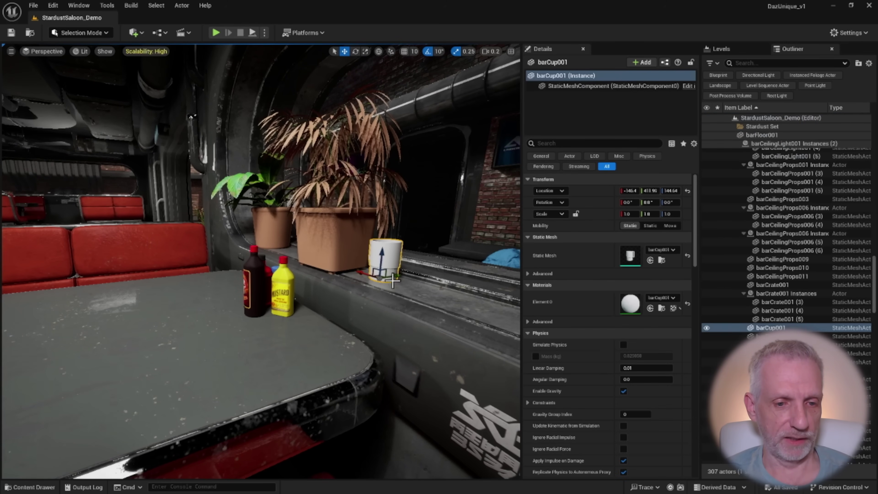
left_click_drag(398, 276, 230, 310, "alt")
left_click_drag(179, 320, 112, 328, "shift")
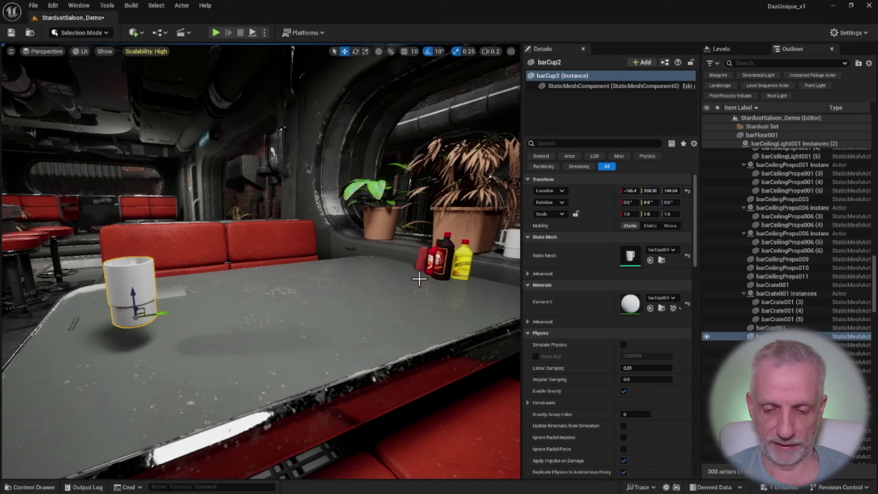
Drop the duplicated cup onto the table surface, frame it, and shift it about 10 units along X
key("End")
key("f")
left_click_drag(439, 271, 532, 266, "alt")
scroll(440, 272, "down", 3)
scroll(276, 251, "down", 1)
right_click_drag(311, 255, 239, 246)
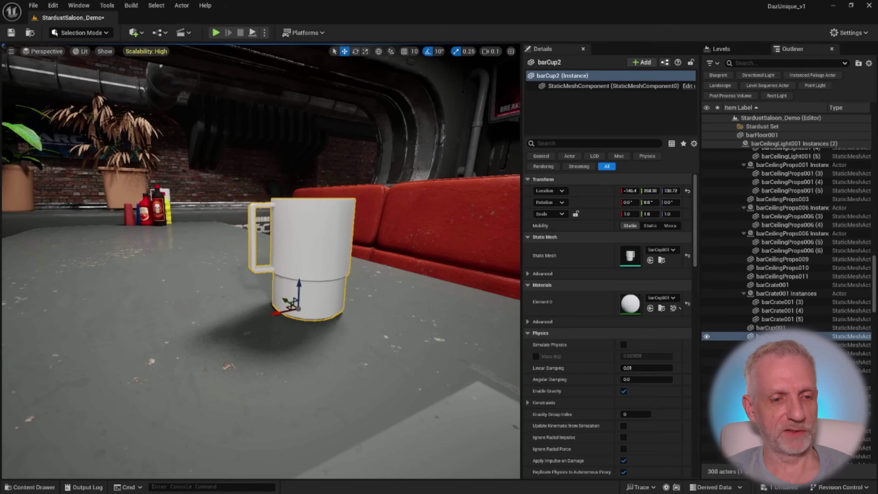
left_click_drag(280, 313, 192, 331)
right_click_drag(191, 331, 213, 328)
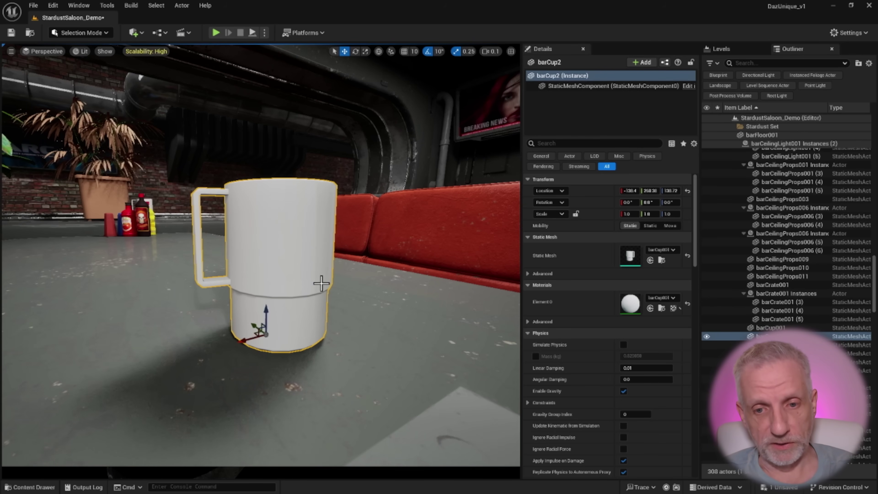
Inspect the global vector parameters of the cup's material instance, including Diffuse Color, and return to the level
double_click(631, 305)
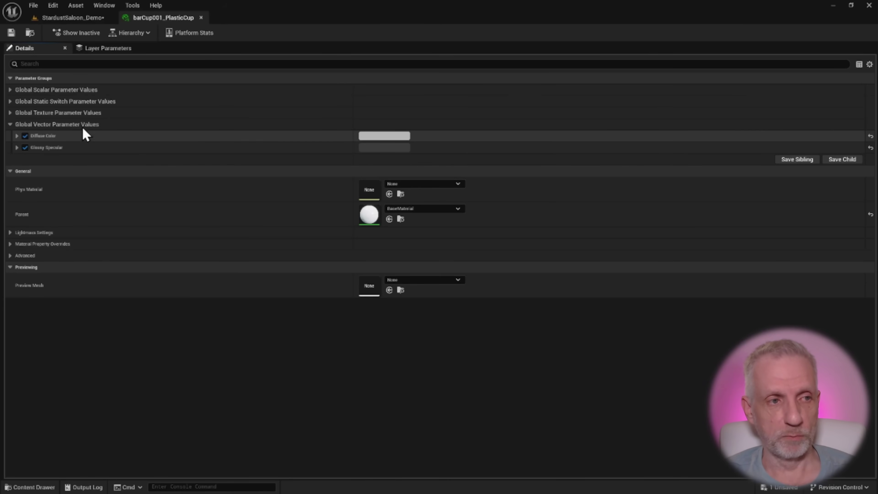
left_click(72, 17)
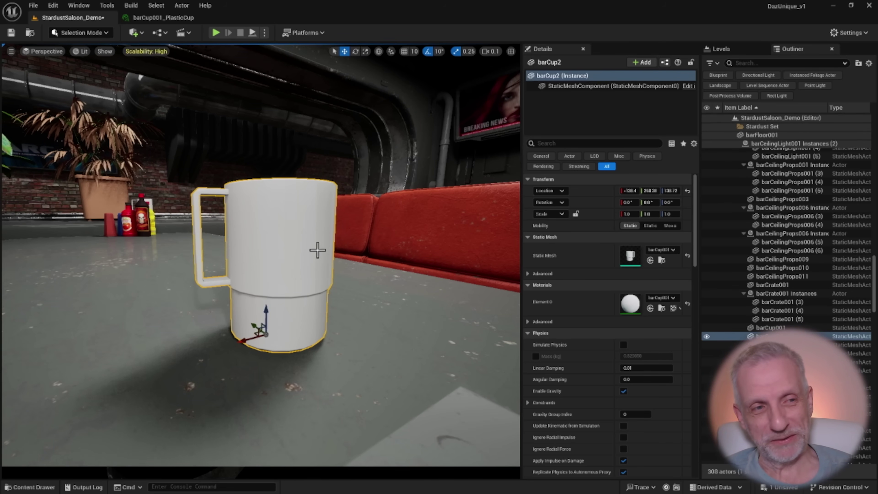
Convert the duplicated cup into a new StaticMeshActor subclass Blueprint named BP_CupDemo, saved in the Content/Blueprints folder
left_click(166, 34)
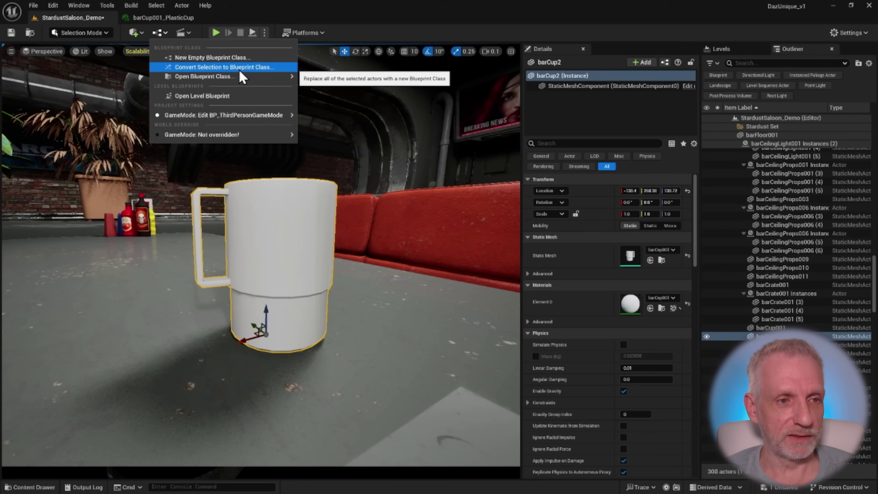
left_click(263, 69)
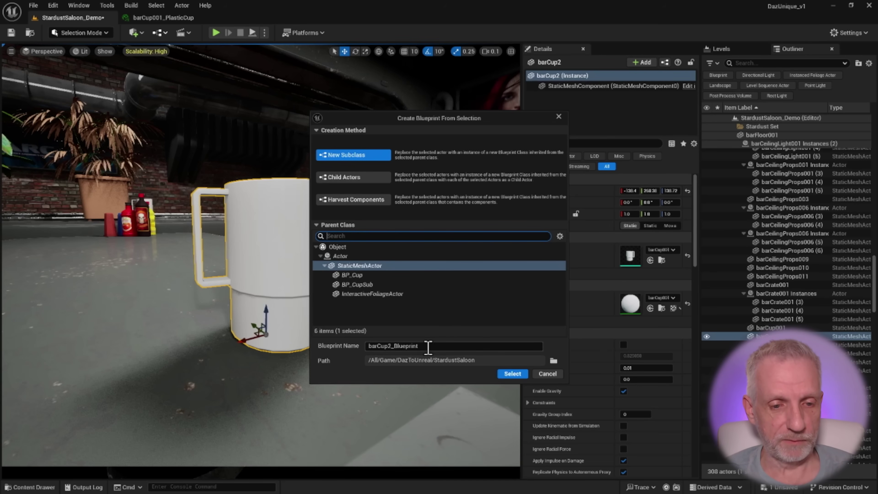
left_click(554, 360)
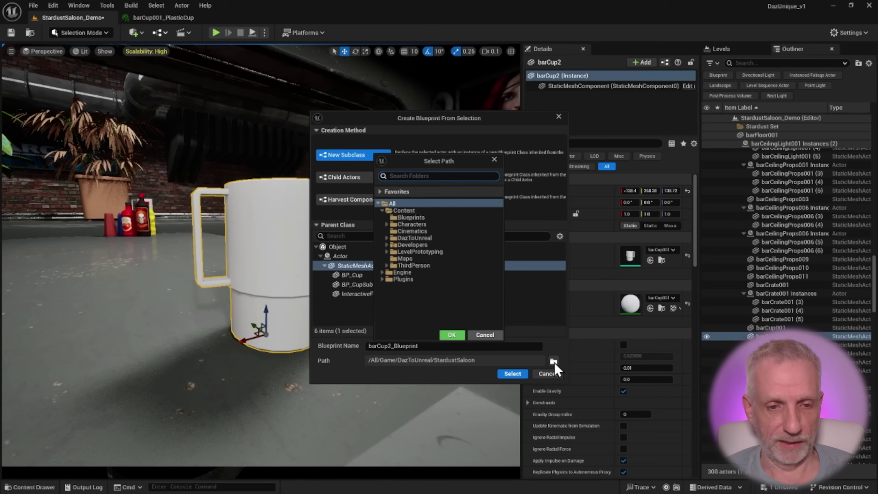
left_click(411, 217)
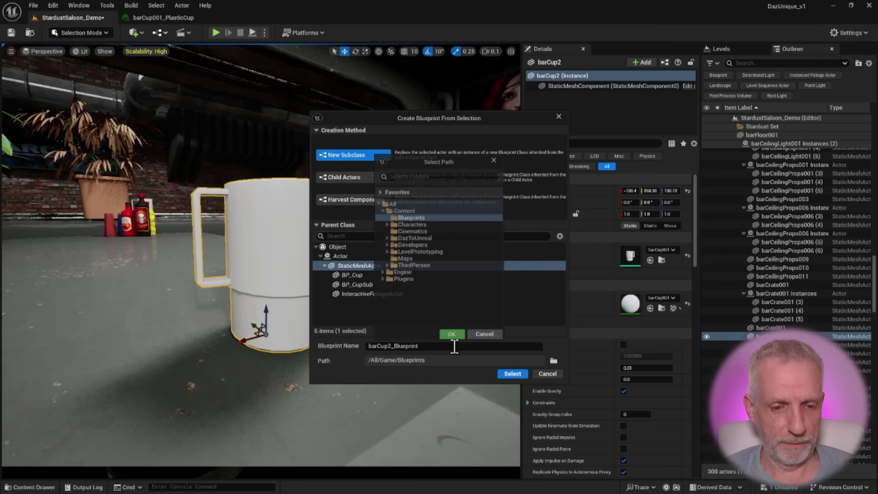
left_click(451, 335)
left_click(437, 346)
type("BP_CupDemo")
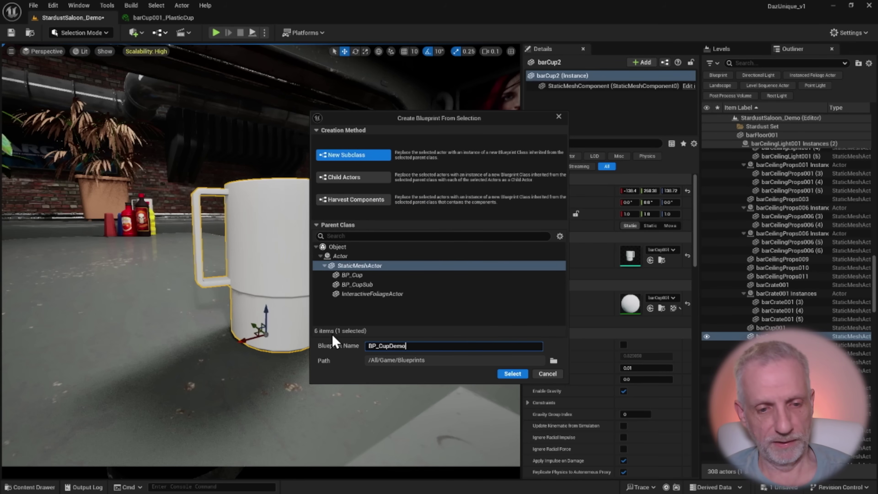
left_click(513, 374)
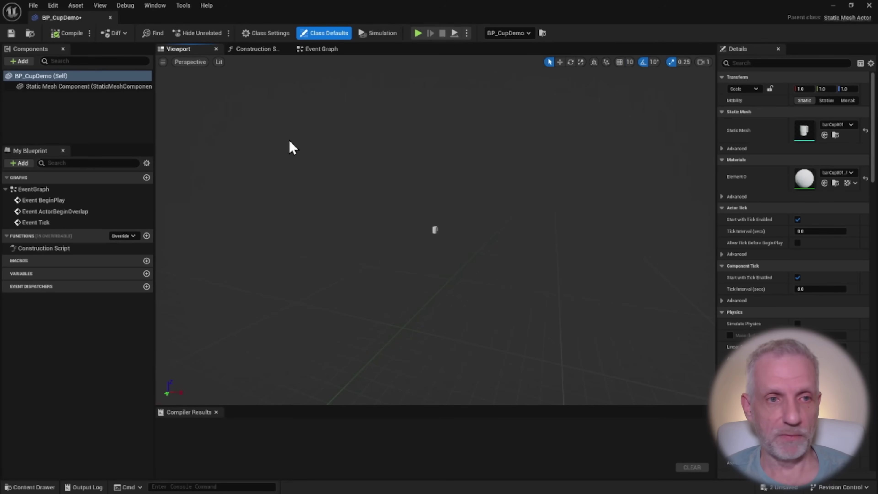
Place the Blueprint editor alongside the open documents and check the BP_CupDemo actor in the level's outliner
left_click_drag(67, 20, 242, 23)
left_click(73, 18)
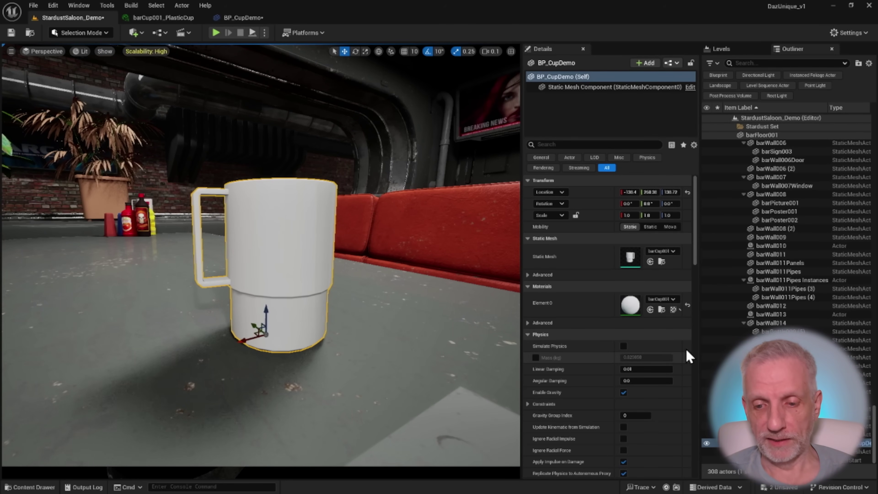
left_click(744, 143)
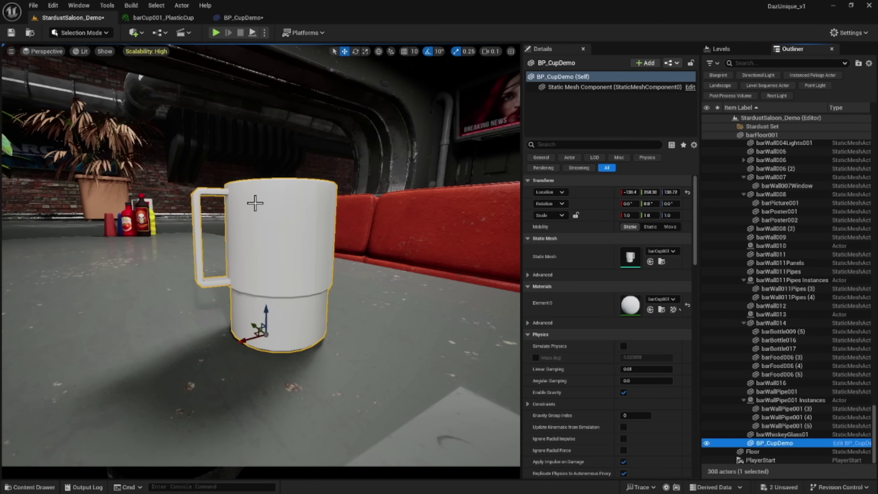
Return to the BP_CupDemo Blueprint and frame its static mesh component for inspection
left_click(254, 16)
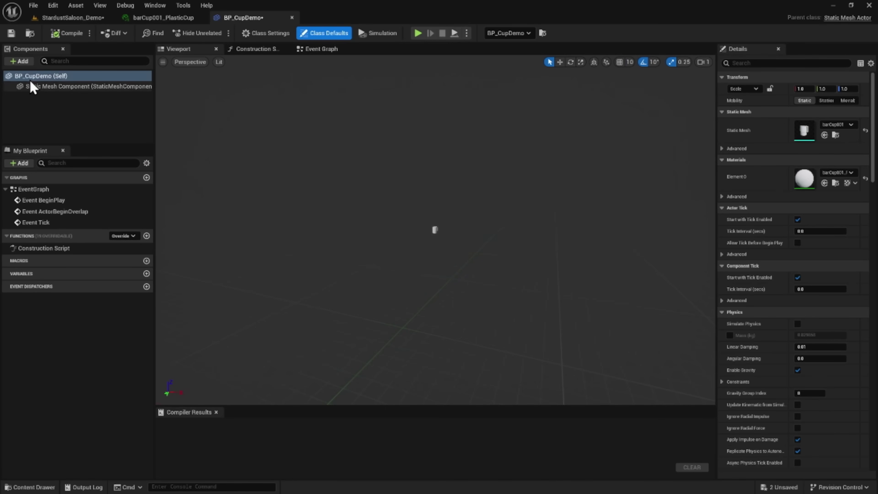
left_click(52, 76)
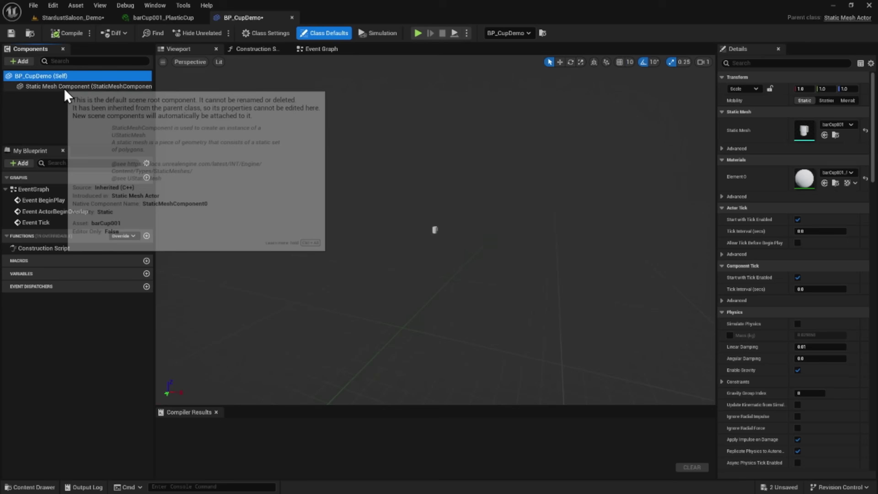
left_click(67, 87)
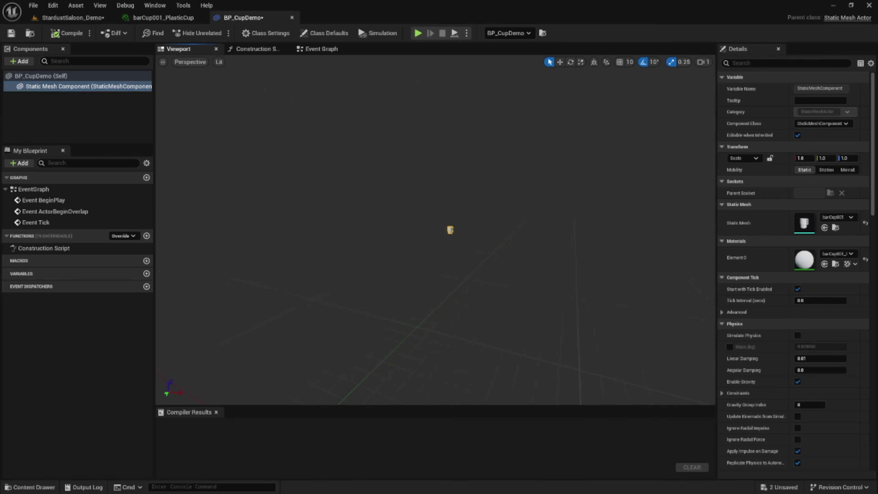
key("f")
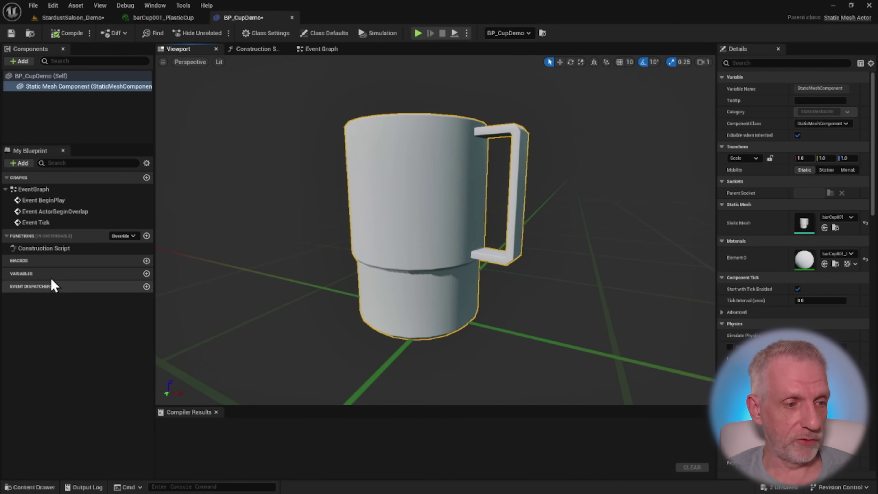
Add a Linear Color variable named Colour to the Blueprint, made instance editable and exposed to cinematics
left_click(147, 273)
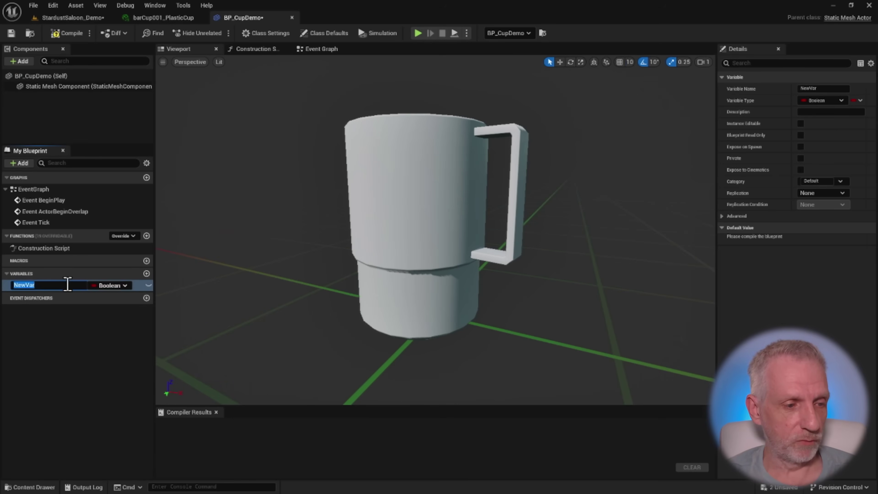
type("Colo")
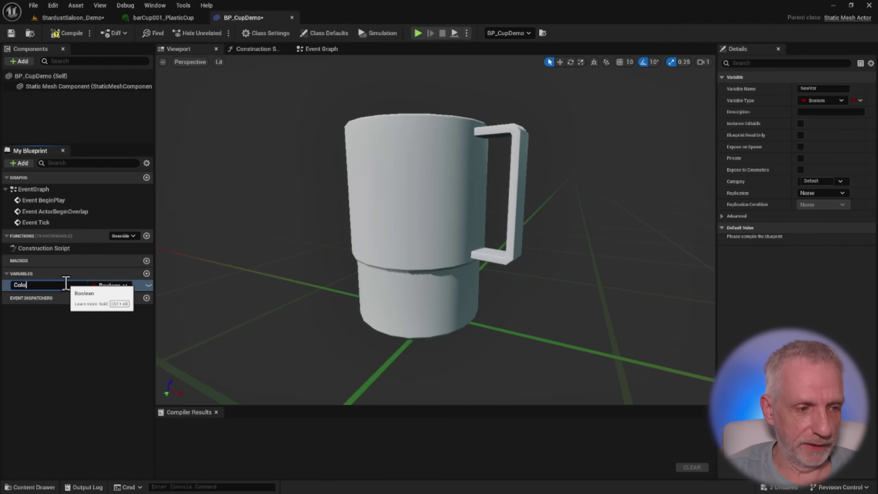
type("ur")
key("Return")
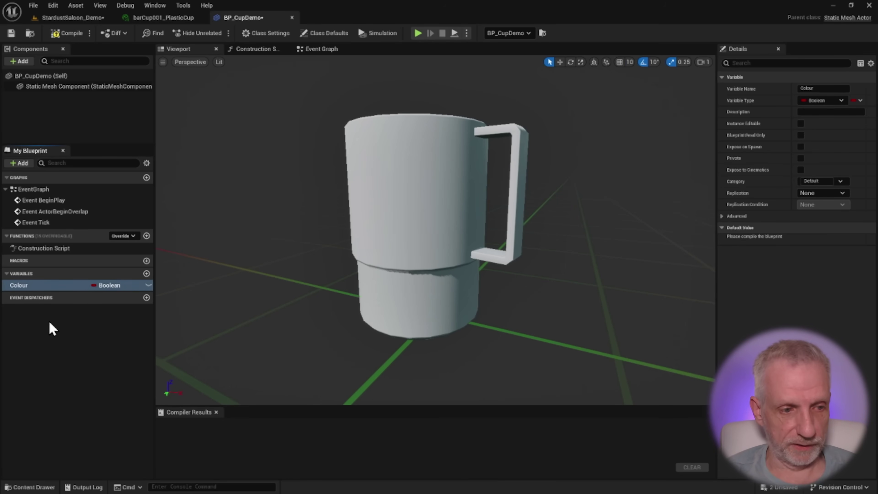
left_click(125, 285)
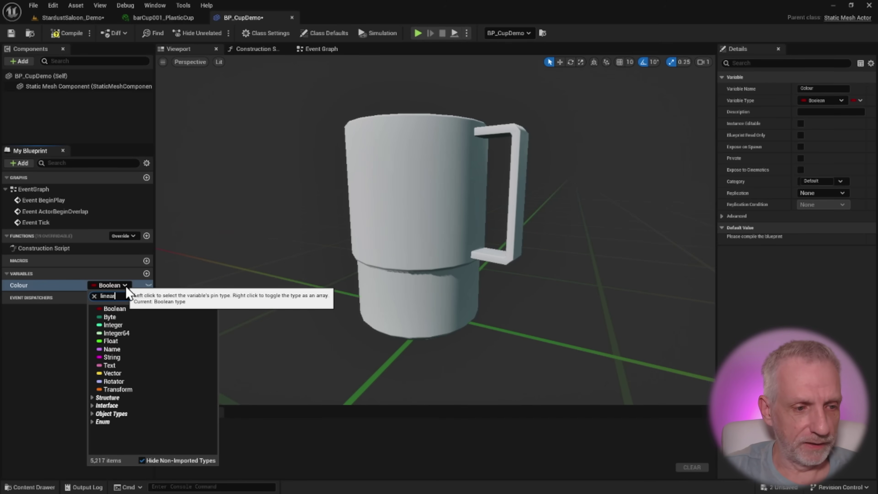
type("linear colo")
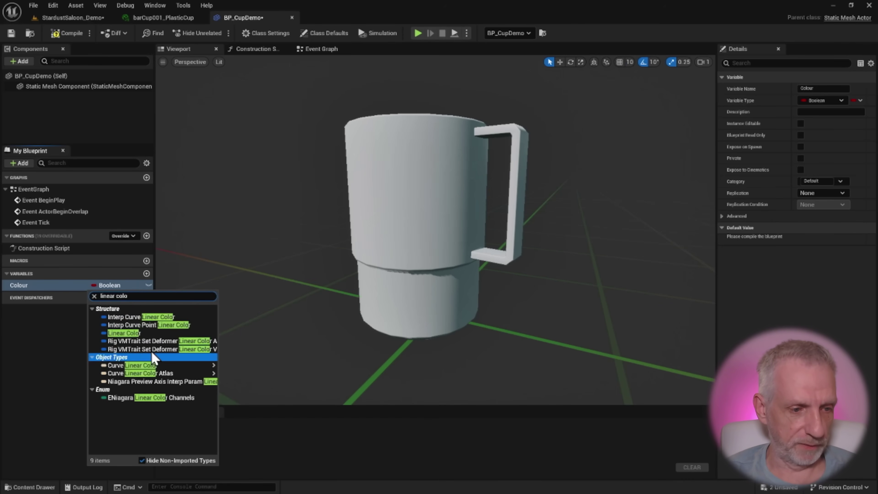
left_click(140, 333)
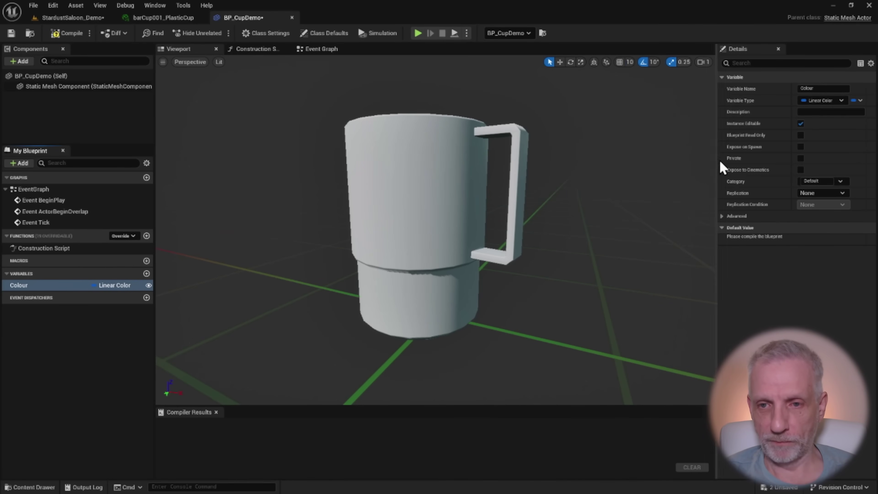
left_click(801, 124)
left_click(799, 171)
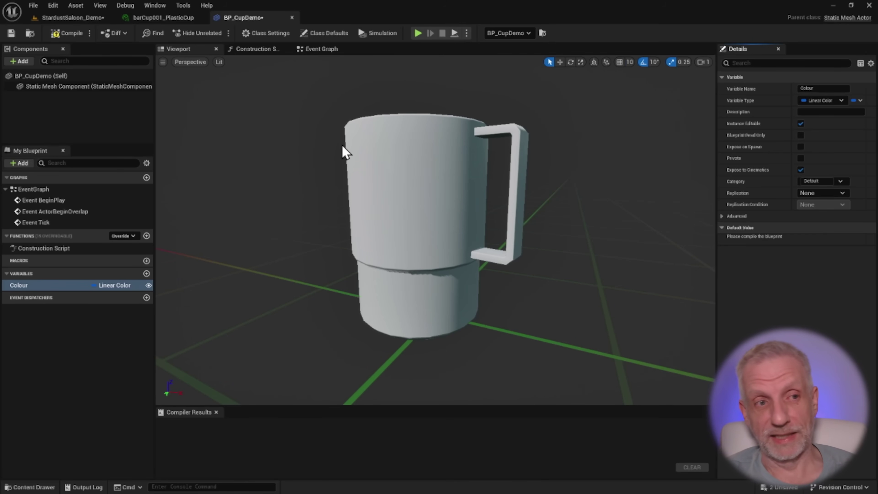
Add a Create Dynamic Material Instance node for the Static Mesh Component after the Construction Script entry, and place the component node above the entry
left_click(259, 51)
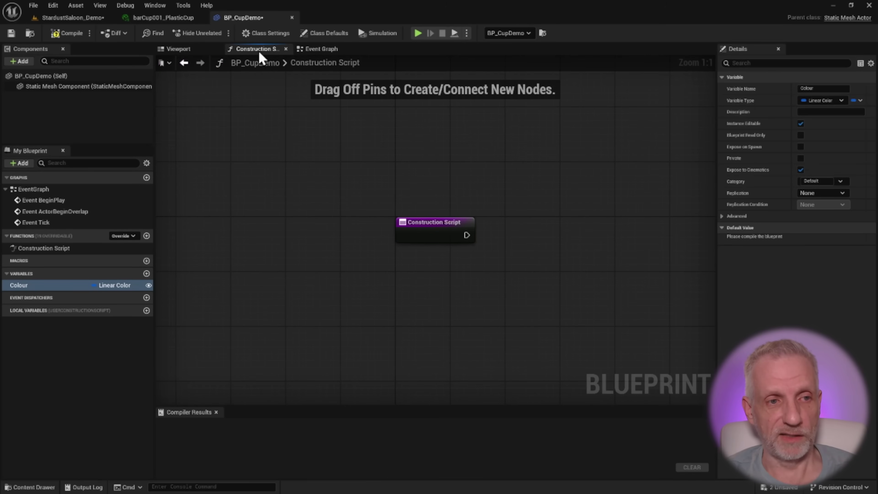
right_click_drag(330, 169, 237, 157)
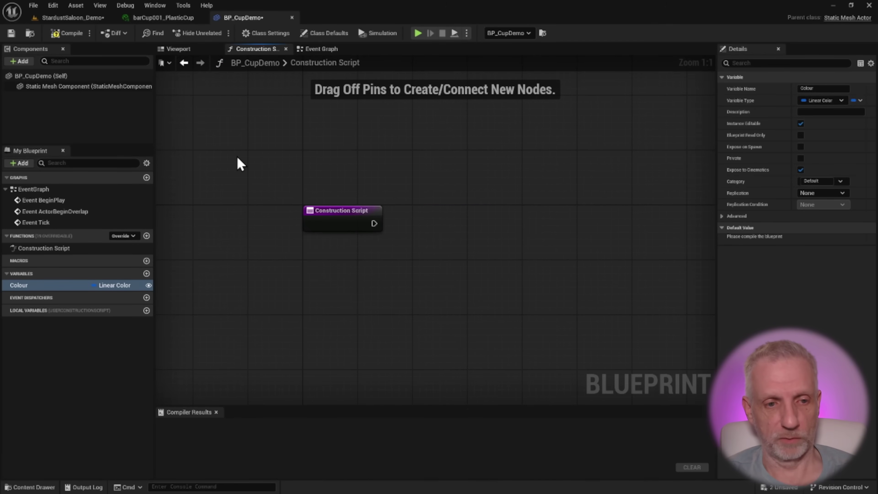
right_click_drag(304, 164, 287, 170)
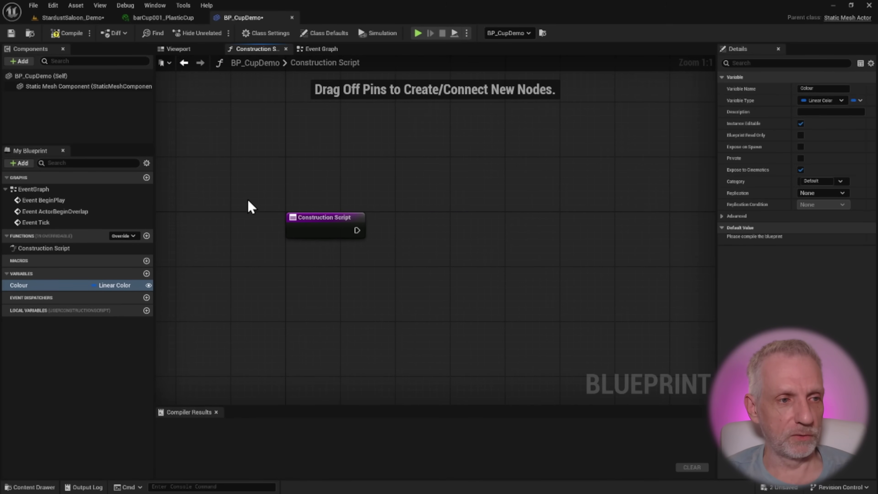
left_click(105, 87)
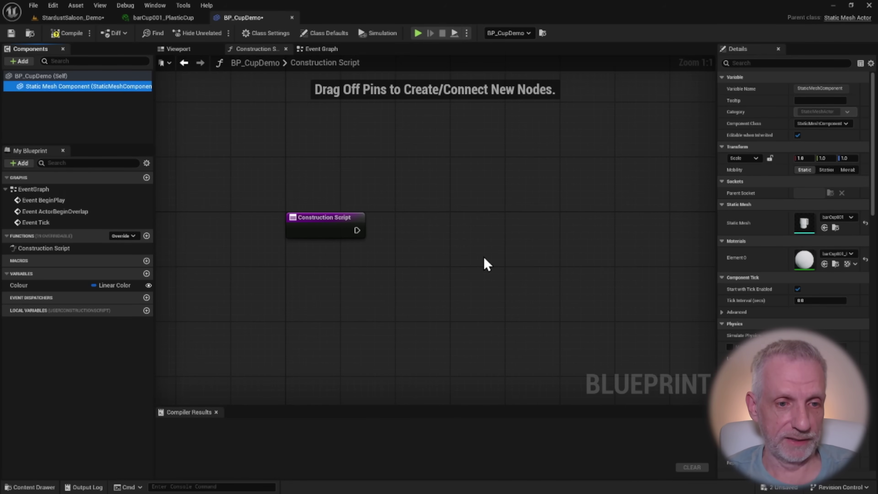
left_click_drag(367, 229, 399, 232)
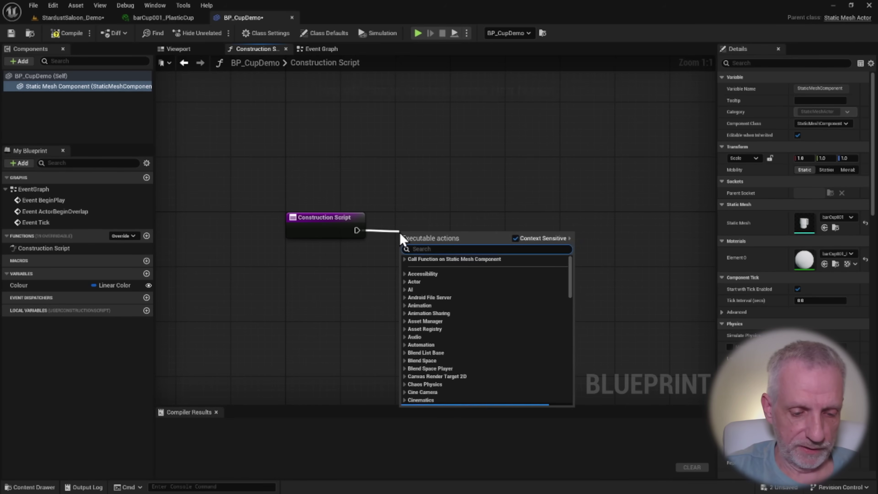
type("create dynam")
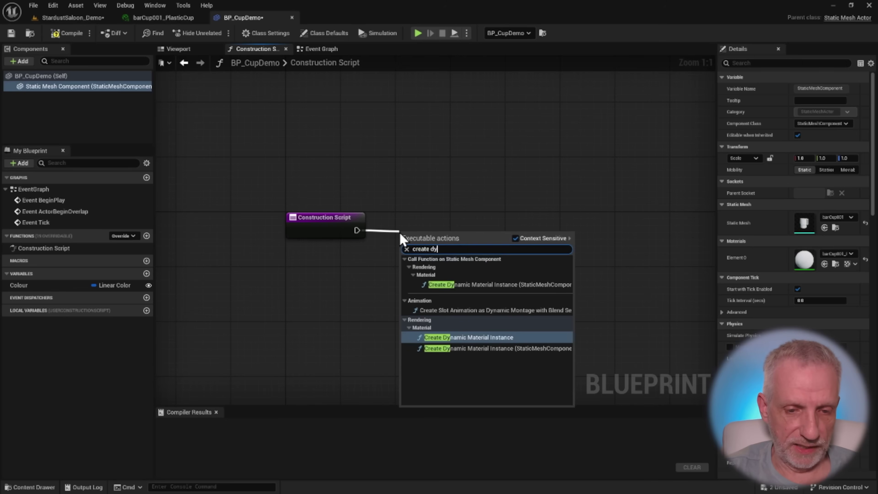
left_click(528, 286)
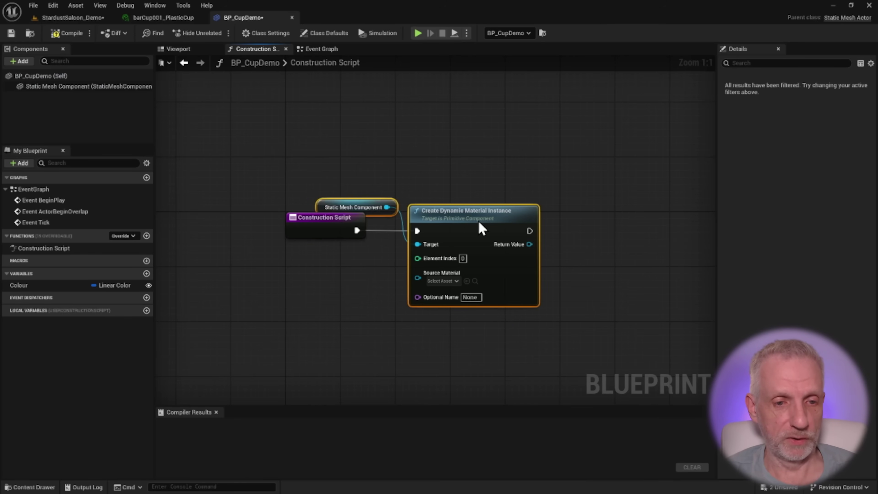
left_click_drag(328, 206, 290, 184)
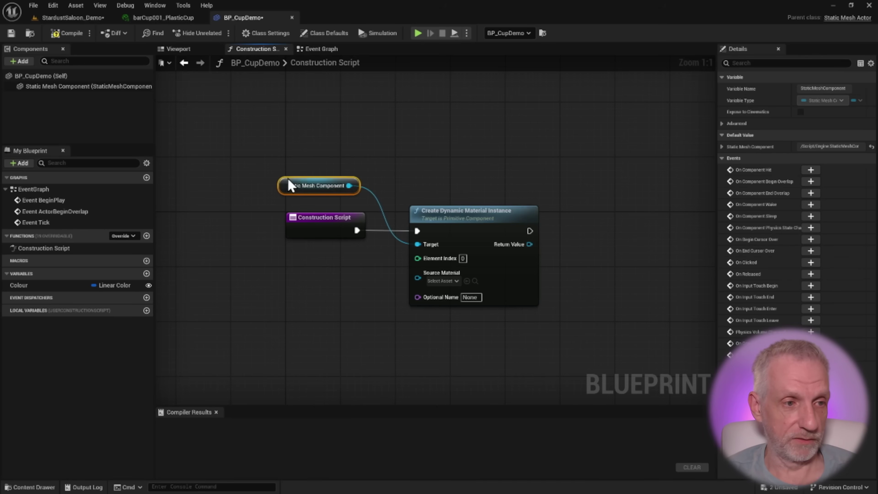
Promote the Create Dynamic Material Instance return value to a variable named Dynamic Cup MAT and align its setter beside the node
left_click(92, 86)
left_click(480, 222)
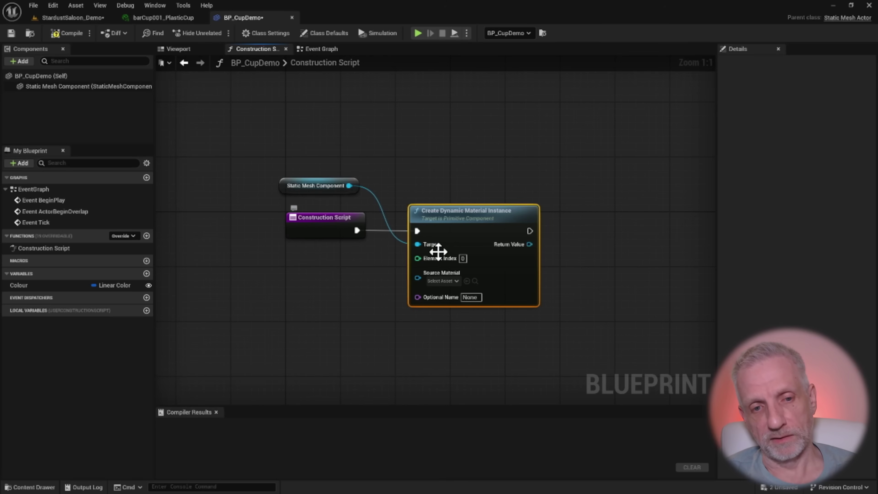
right_click(528, 244)
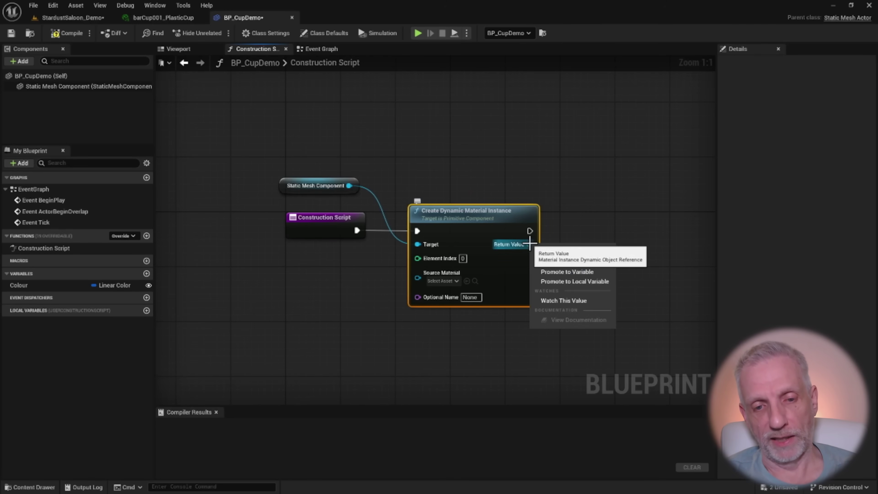
left_click(605, 273)
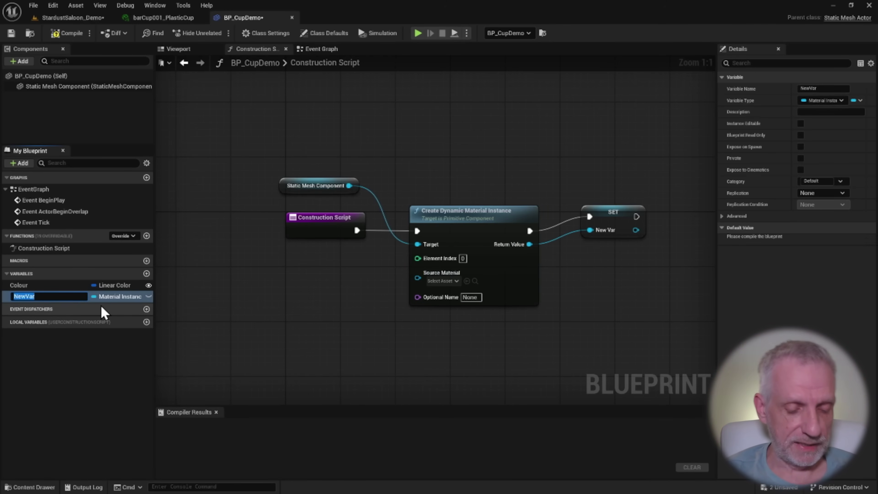
type("Dyna")
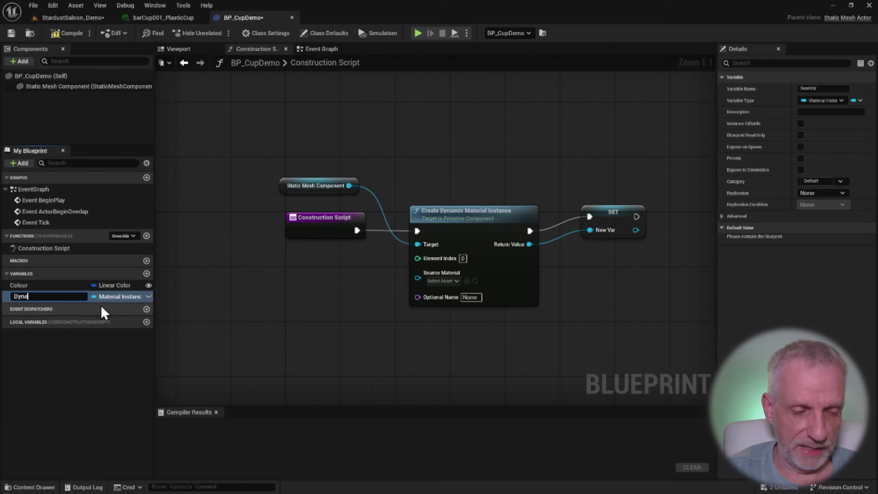
type("mic Cup MAT")
key("Return")
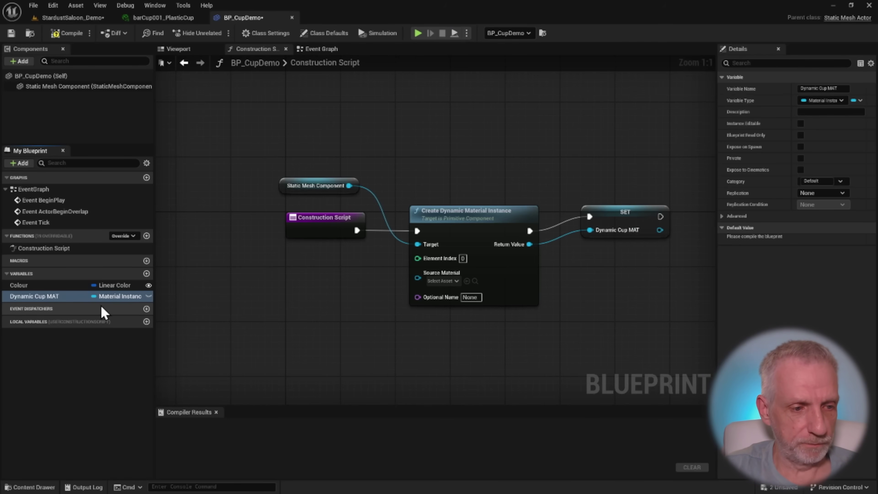
left_click_drag(615, 218, 611, 232)
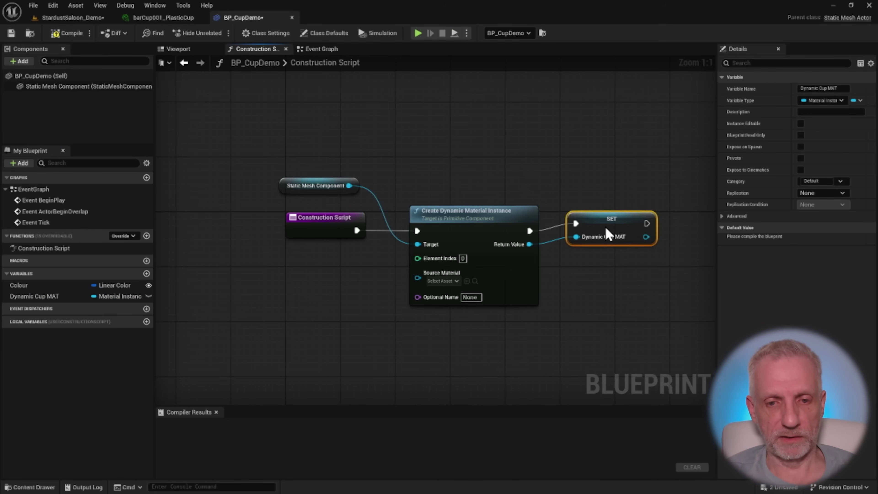
Add a Set Material node targeting the Static Mesh Component and place it after the Dynamic Cup MAT setter
right_click_drag(607, 272, 502, 270)
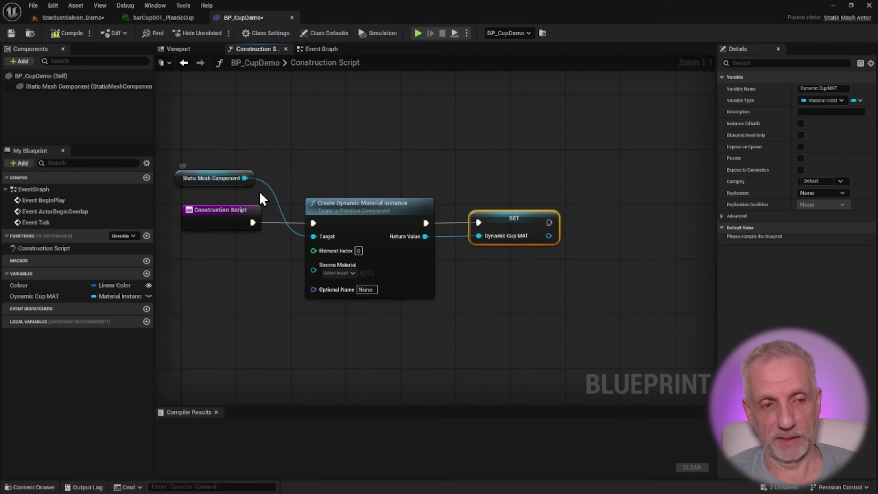
left_click_drag(244, 178, 587, 175)
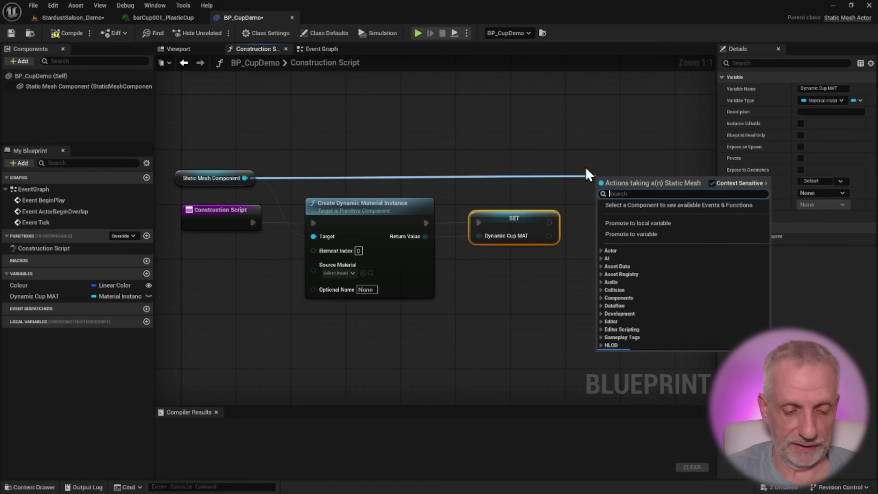
type("set mater")
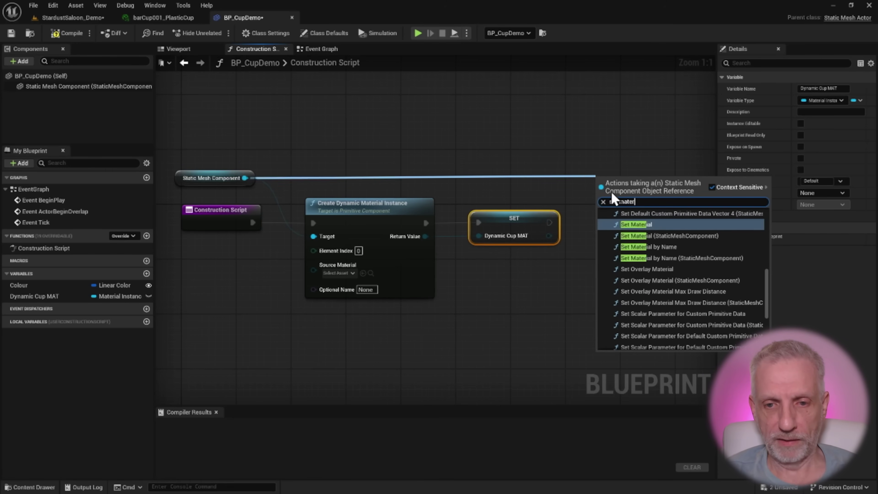
left_click(649, 225)
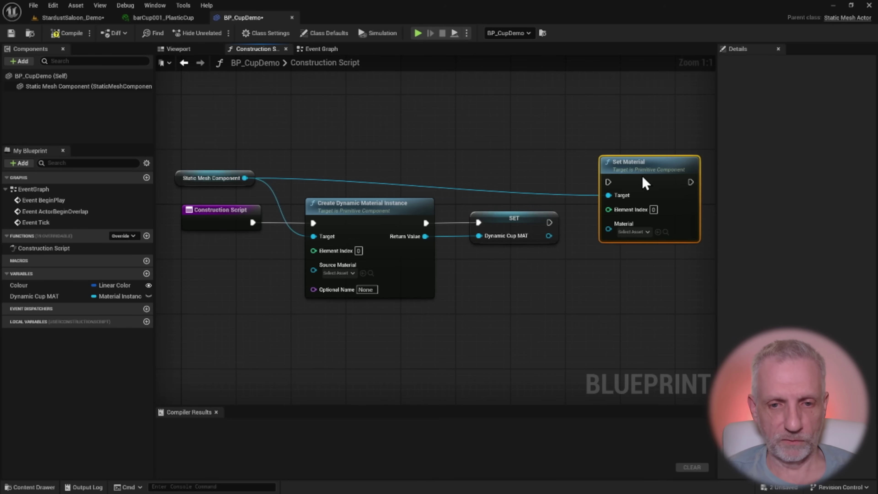
left_click_drag(645, 183, 645, 225)
Wire the Dynamic Cup MAT setter's execution and value into Set Material, and reroute the component wire above the nodes
left_click_drag(550, 223, 608, 223)
left_click_drag(548, 236, 609, 265)
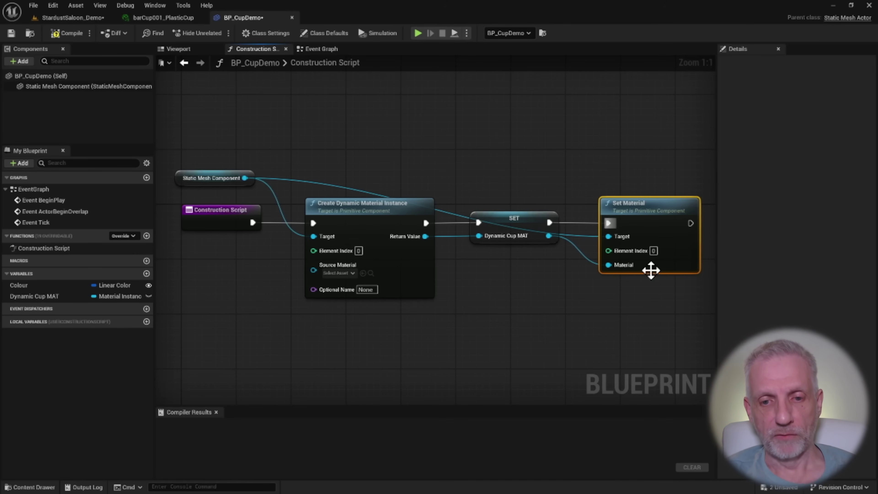
double_click(452, 212)
left_click_drag(458, 212, 553, 179)
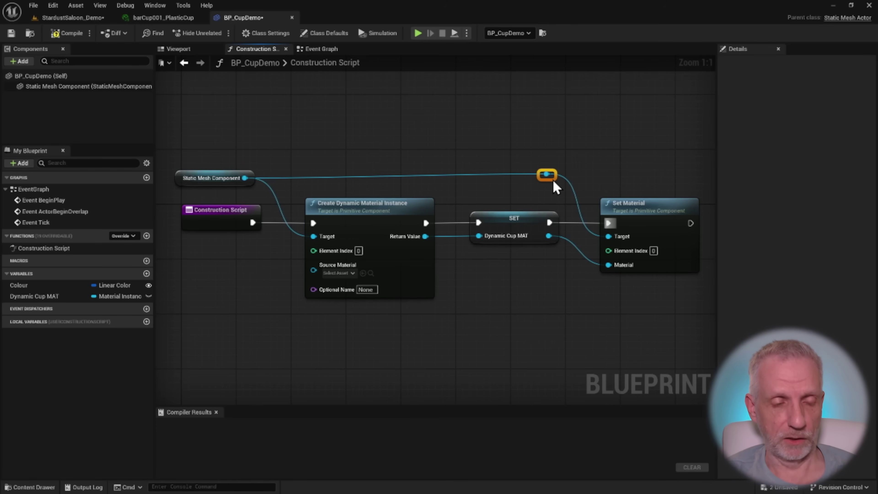
left_click(61, 86)
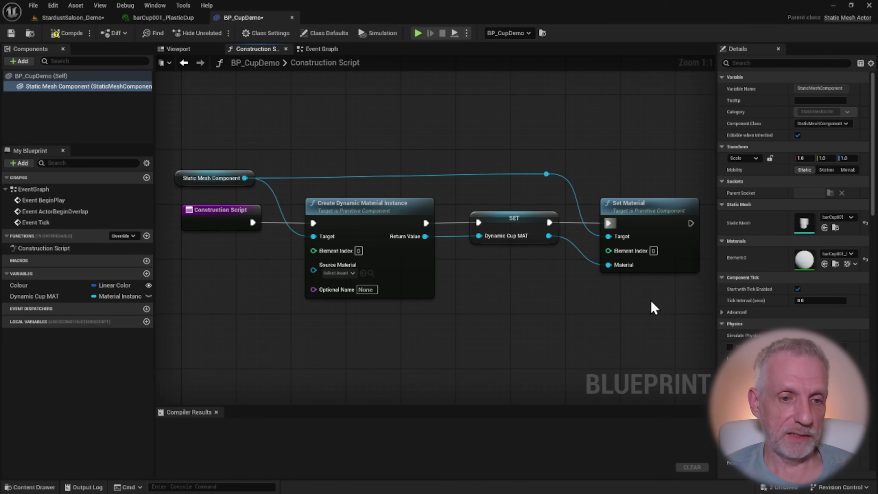
Add a setter for the Colour variable well beyond the Set Material node, leaving space between them
right_click_drag(650, 300, 583, 281)
scroll(633, 289, "down", 1)
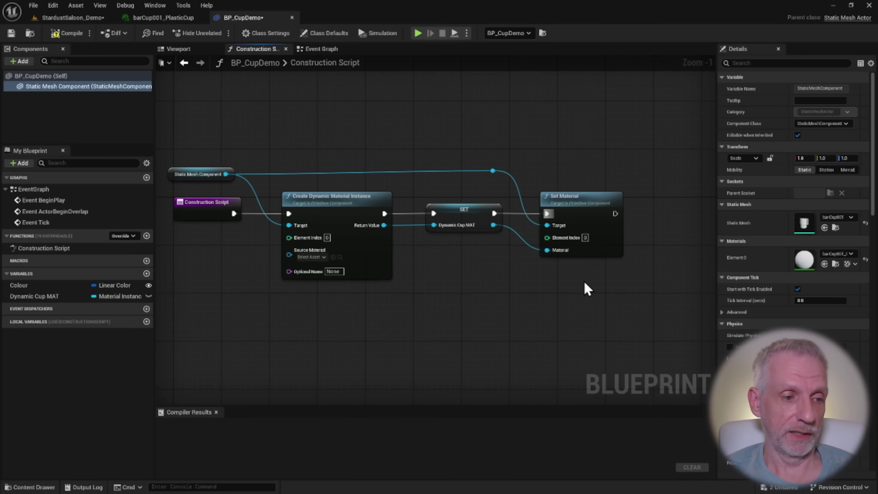
left_click(40, 285)
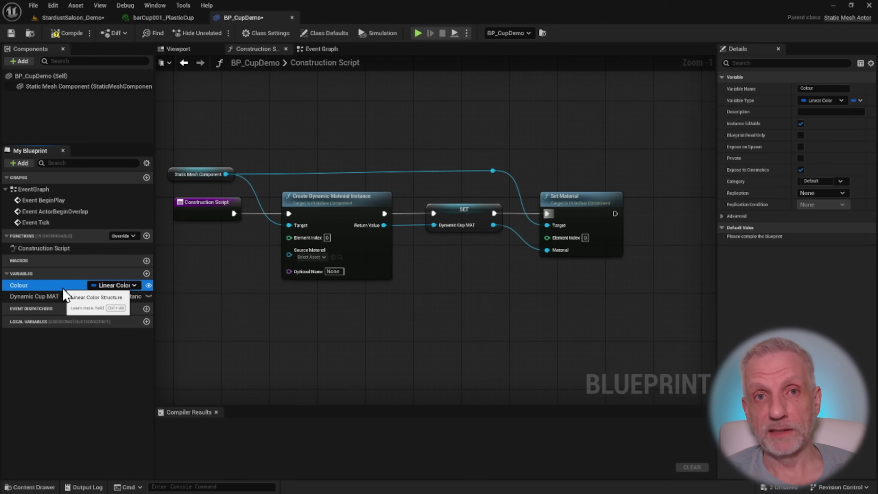
right_click_drag(373, 338, 291, 346)
left_click_drag(193, 306, 657, 238)
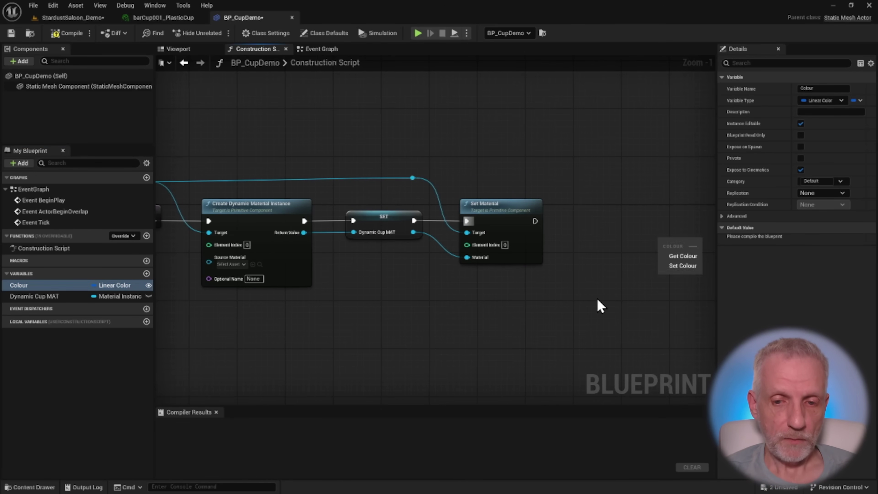
right_click_drag(596, 297, 513, 296)
left_click_drag(55, 287, 635, 229)
left_click(657, 250)
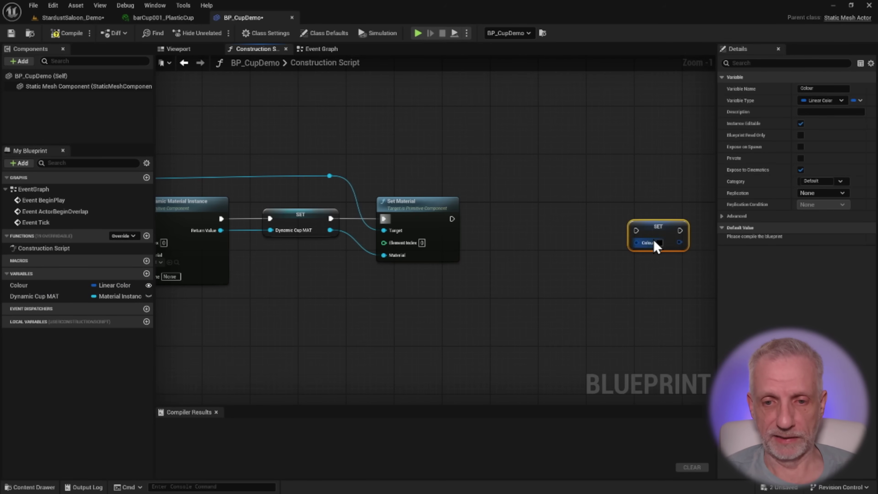
scroll(654, 244, "up", 1)
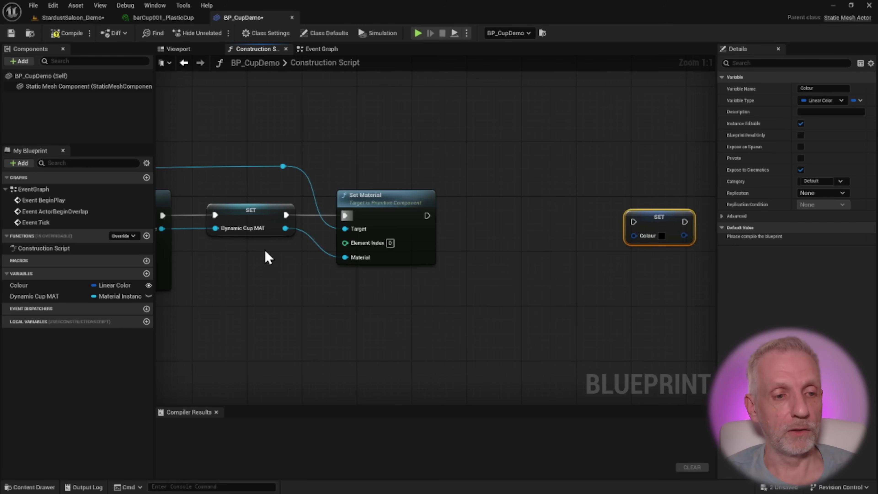
Add a Get Vector Parameter Value node from the Dynamic Cup MAT output and place it between Set Material and the Colour setter
left_click(255, 220)
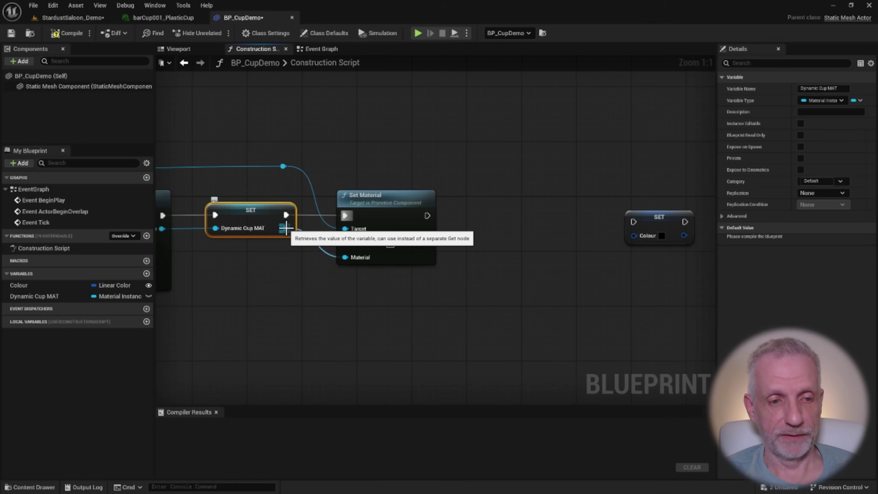
left_click_drag(286, 228, 500, 275)
type("g")
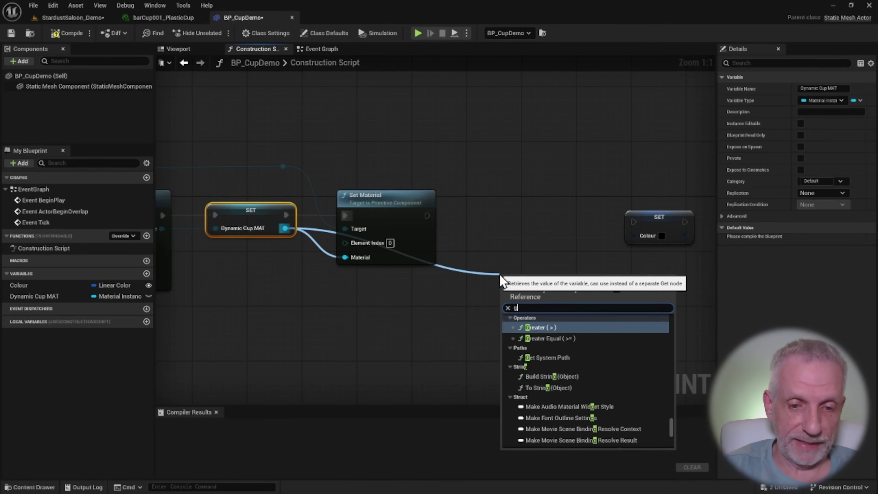
type("et vector")
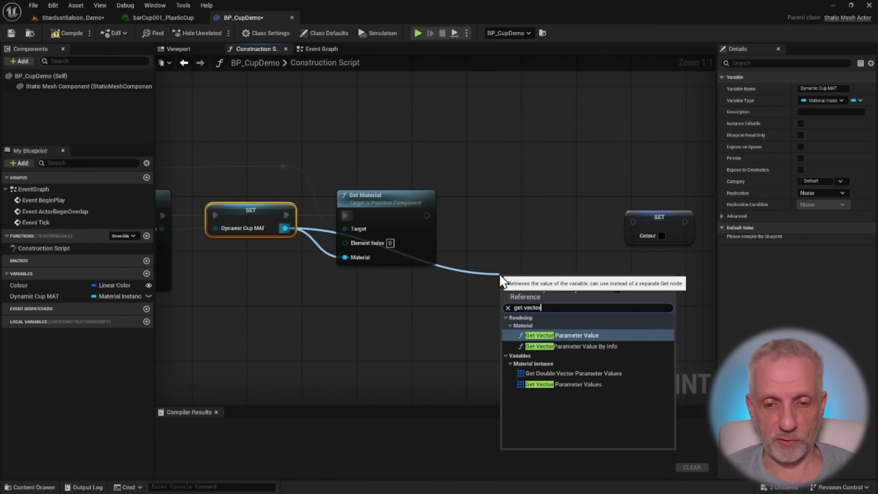
left_click(600, 338)
left_click_drag(552, 288, 528, 235)
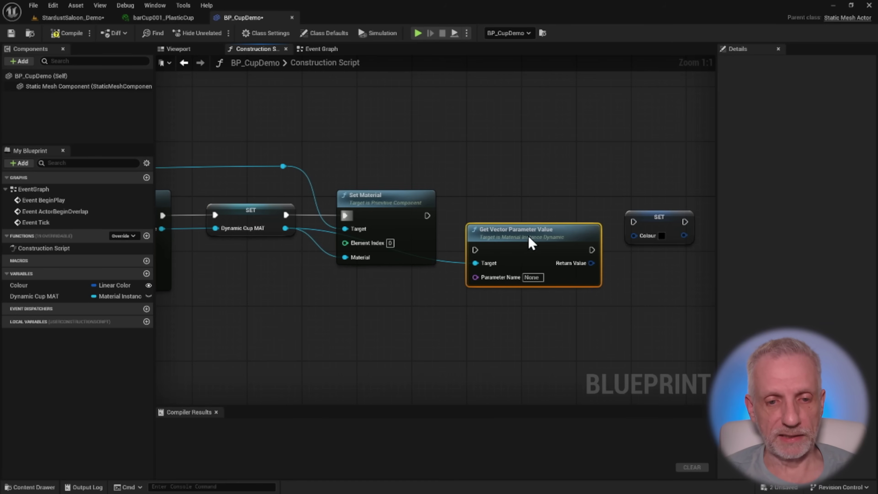
Inspect the Diffuse Color entry among the global vector parameters of barCup001_PlasticCup, then return to the BP_CupDemo Blueprint
left_click(151, 19)
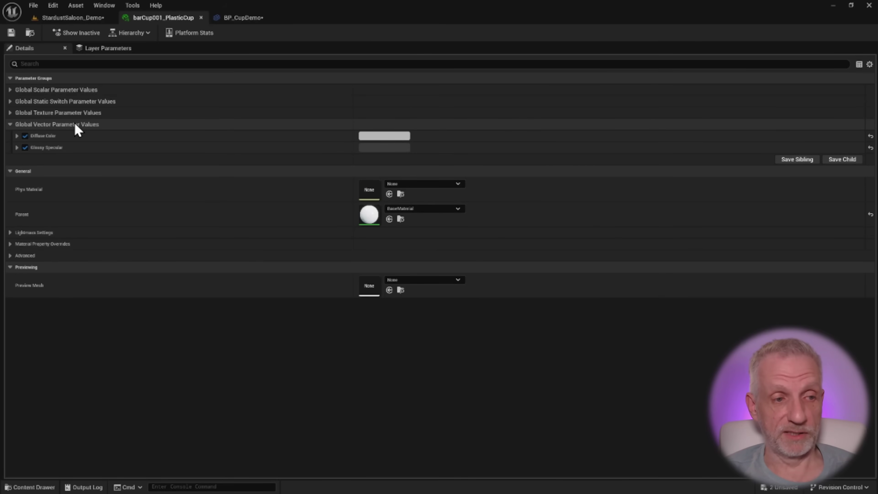
left_click(17, 136)
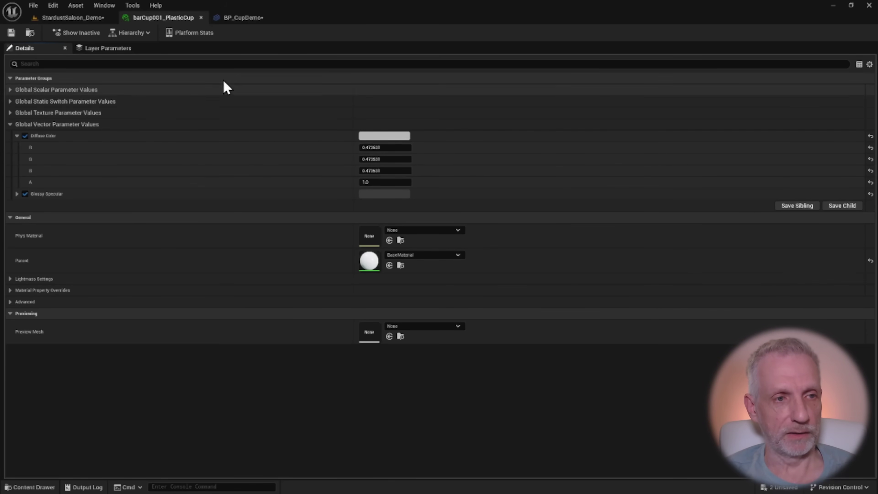
left_click(248, 20)
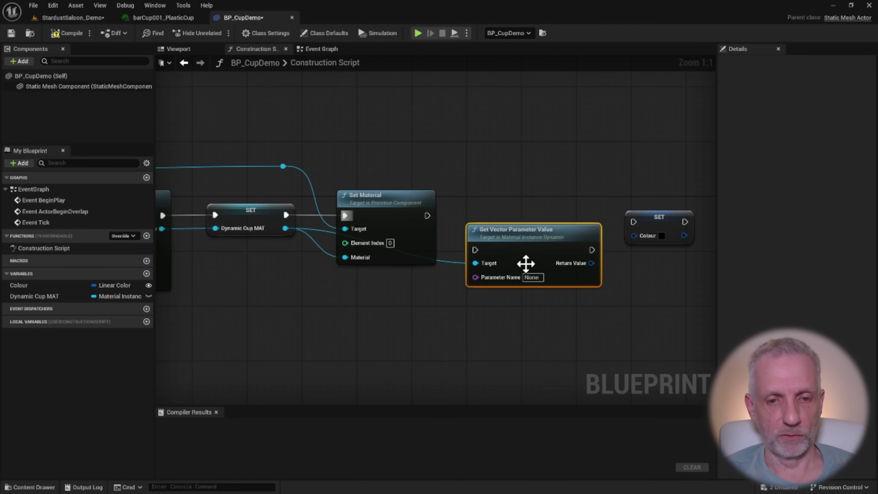
Connect Set Material through Get Vector Parameter Value to the Colour setter, and reroute the Dynamic Cup MAT wire beneath Set Material
left_click_drag(521, 229, 501, 209)
left_click_drag(426, 216, 469, 222)
left_click_drag(584, 223, 635, 236)
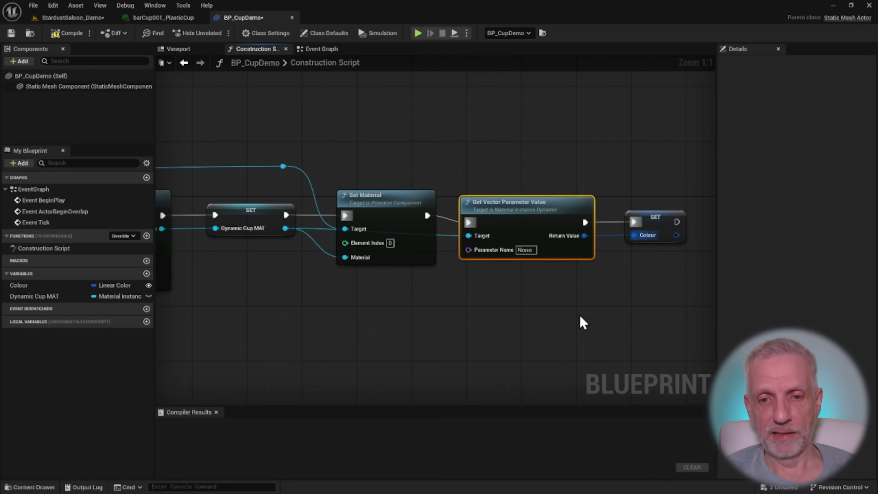
double_click(447, 234)
left_click_drag(447, 232, 337, 293)
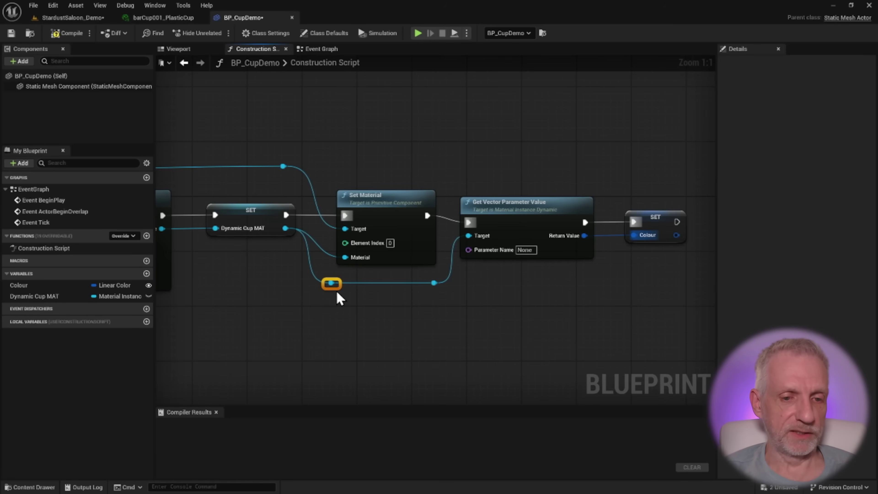
right_click_drag(360, 295, 351, 281)
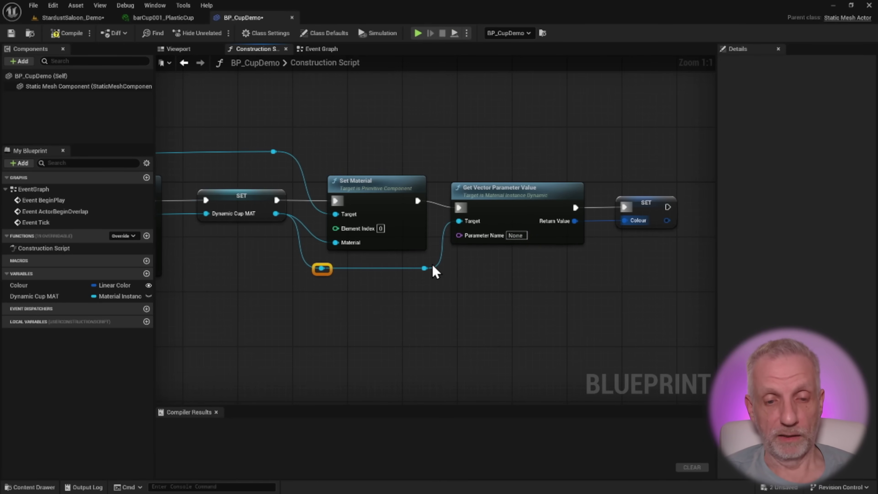
Check the vector parameter's name in barCup001_PlasticCup and set Get Vector Parameter Value's Parameter Name to Diffuse Color
left_click(521, 235)
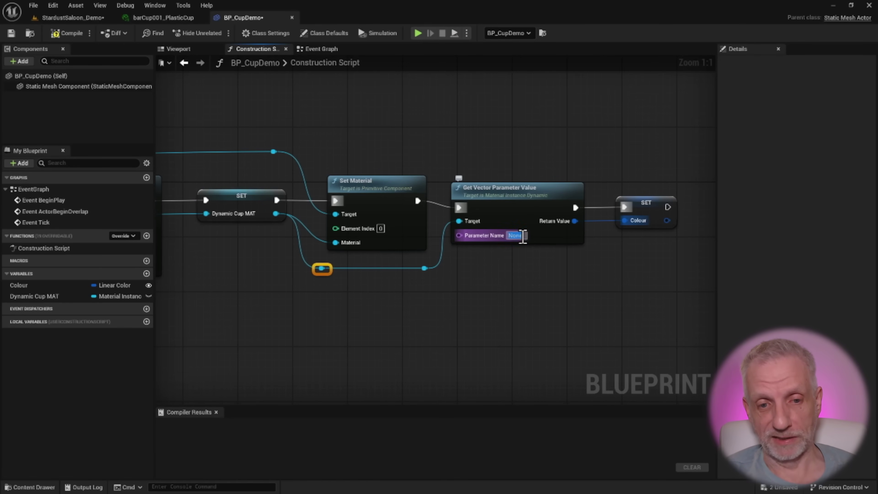
left_click(156, 19)
left_click(17, 136)
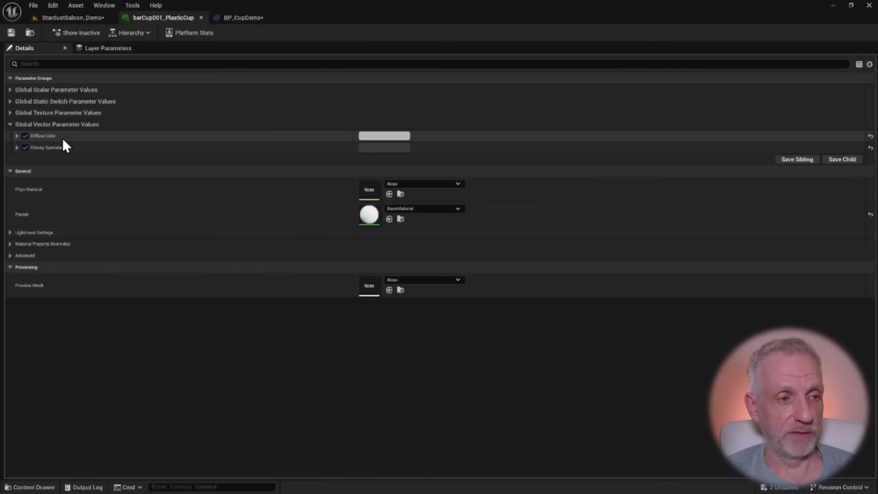
left_click(247, 17)
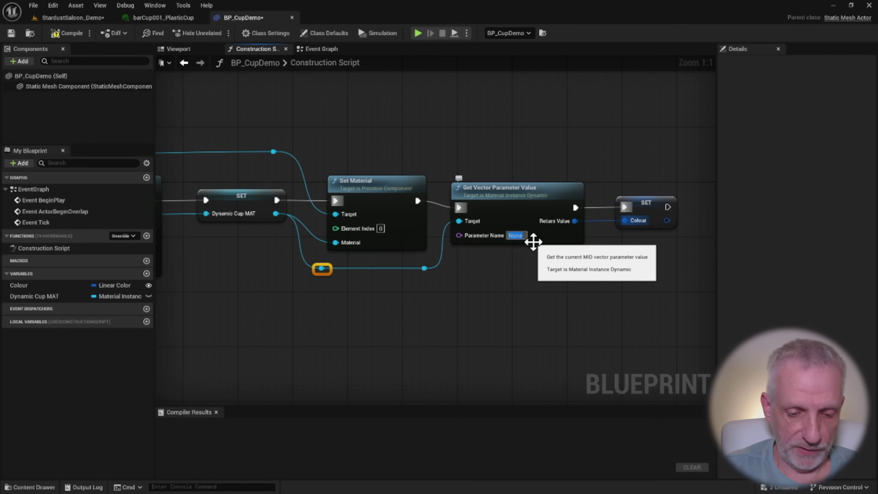
type("Diffuse Color")
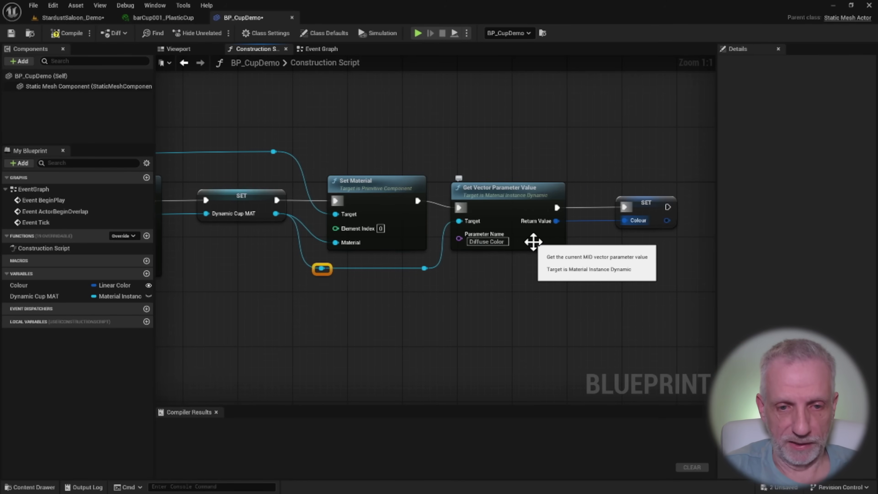
Align Get Vector Parameter Value and the Colour setter in a straight row after Set Material, leaving a clear gap between the nodes
left_click_drag(510, 167, 634, 256)
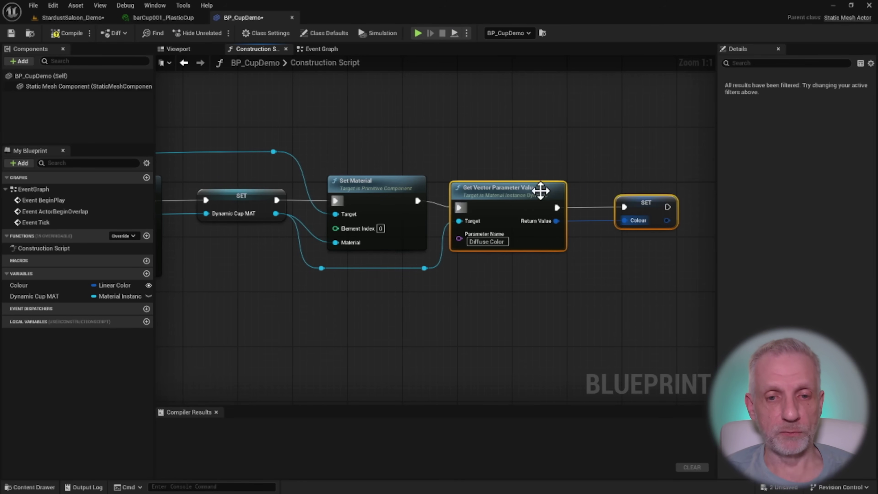
left_click_drag(542, 192, 597, 187)
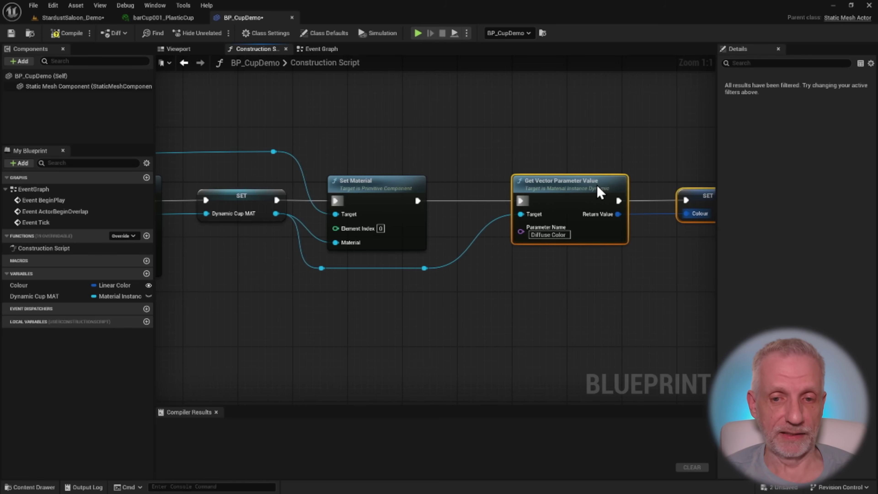
right_click(521, 230)
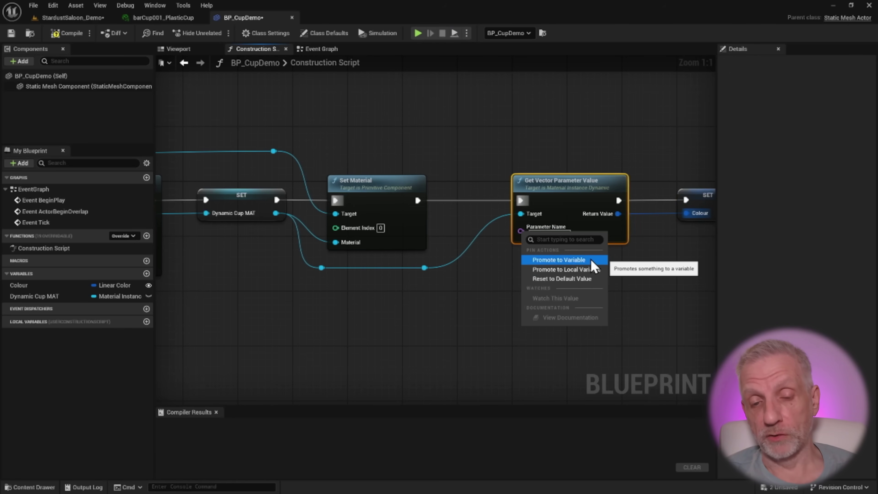
left_click(616, 237)
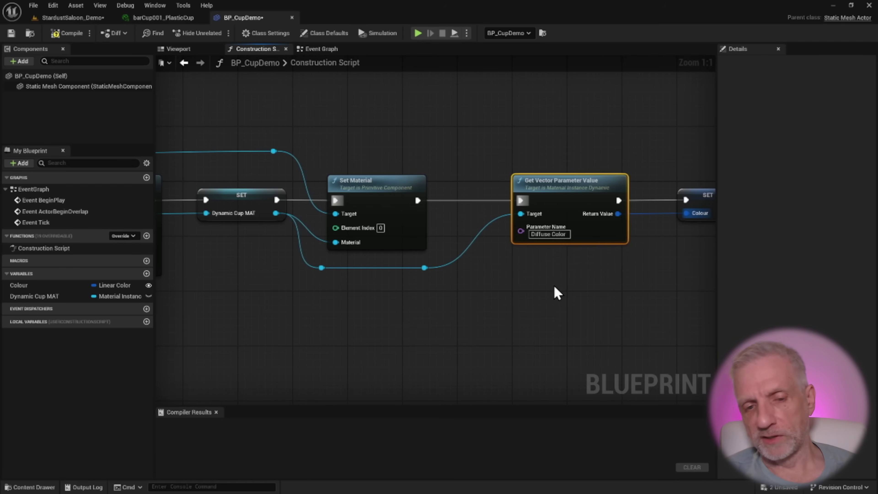
scroll(513, 278, "down", 1)
right_click_drag(513, 279, 488, 276)
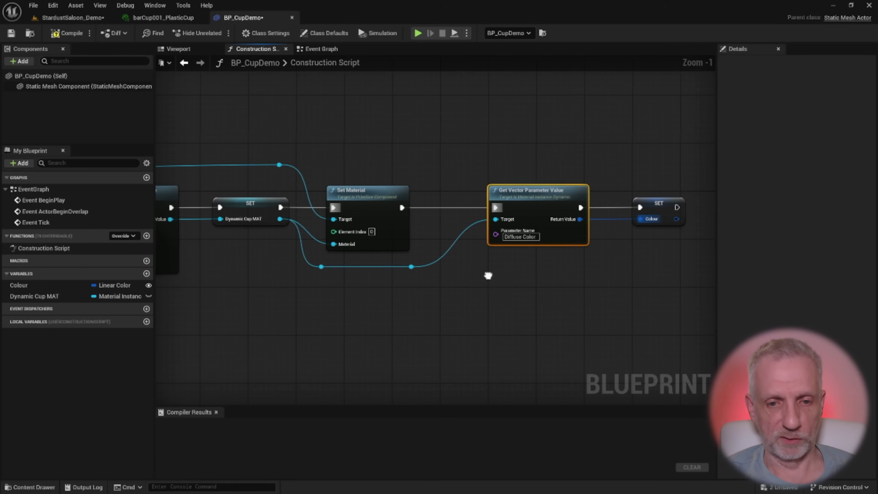
scroll(488, 277, "down", 1)
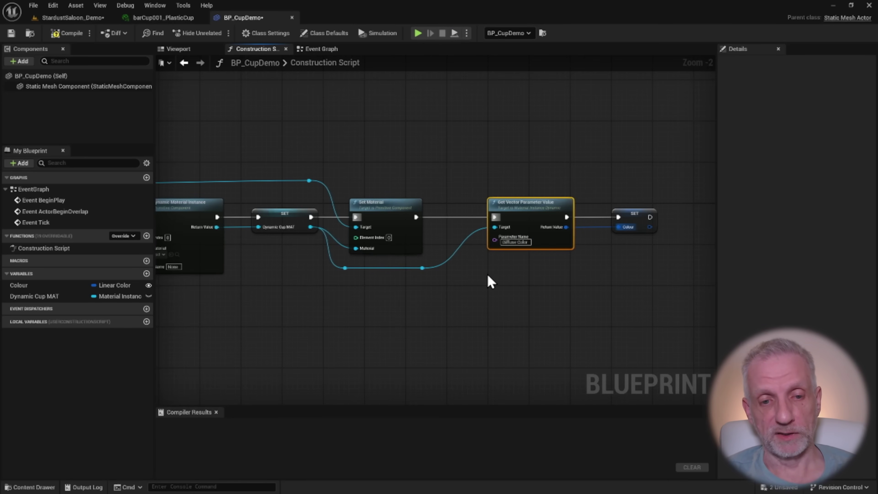
right_click_drag(487, 274, 545, 262)
left_click_drag(514, 164, 686, 253)
left_click_drag(687, 207, 664, 208)
Review the Construction Script chain from Create Dynamic Material Instance through Set Material and Get Vector Parameter Value to the Colour setter
right_click_drag(495, 301, 583, 280)
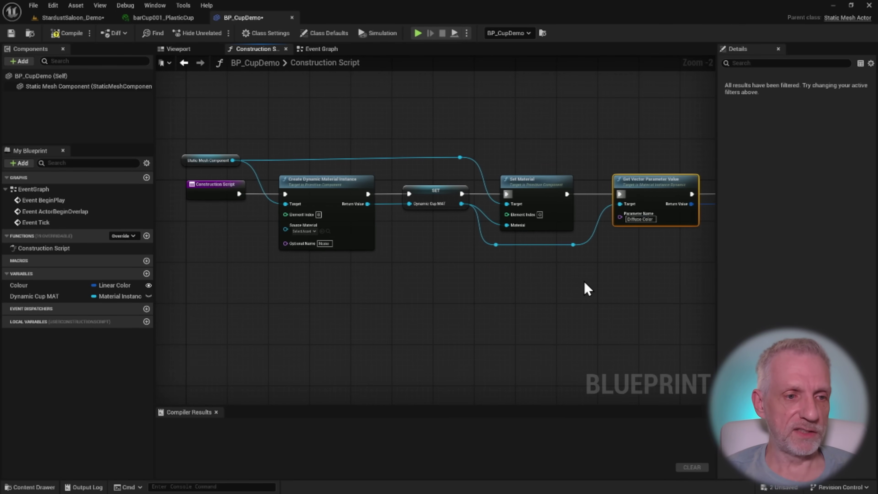
scroll(584, 281, "up", 1)
right_click_drag(514, 308, 589, 312)
left_click(364, 173)
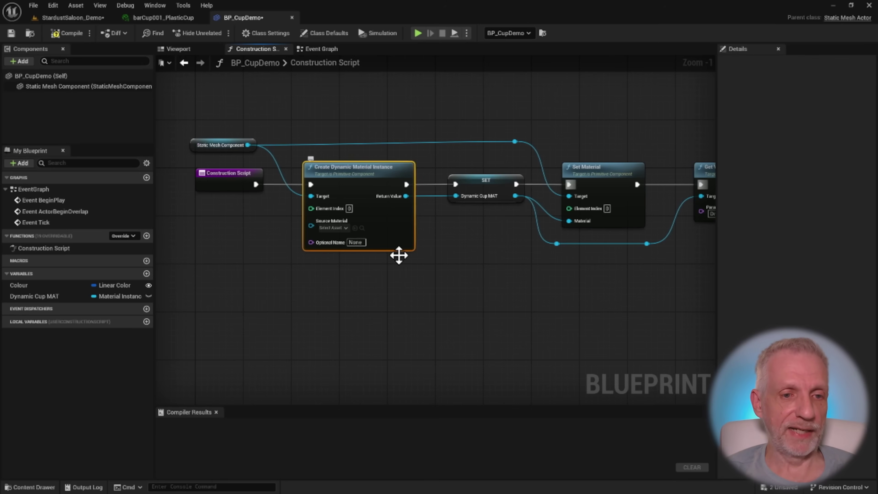
right_click_drag(432, 298, 430, 309)
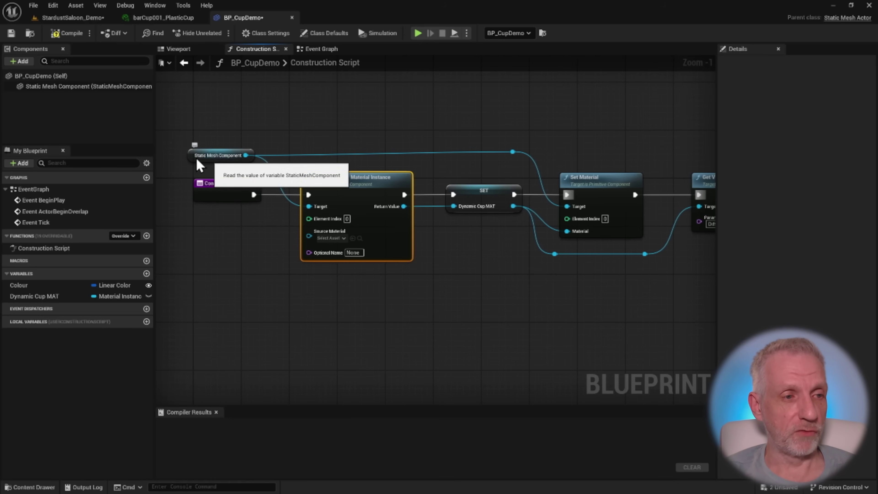
right_click_drag(470, 264, 394, 273)
right_click_drag(431, 301, 350, 305)
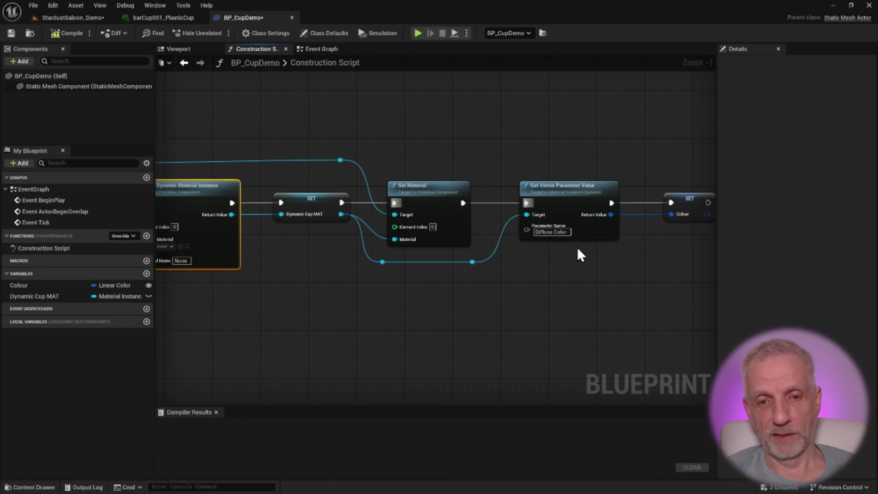
right_click_drag(590, 264, 521, 262)
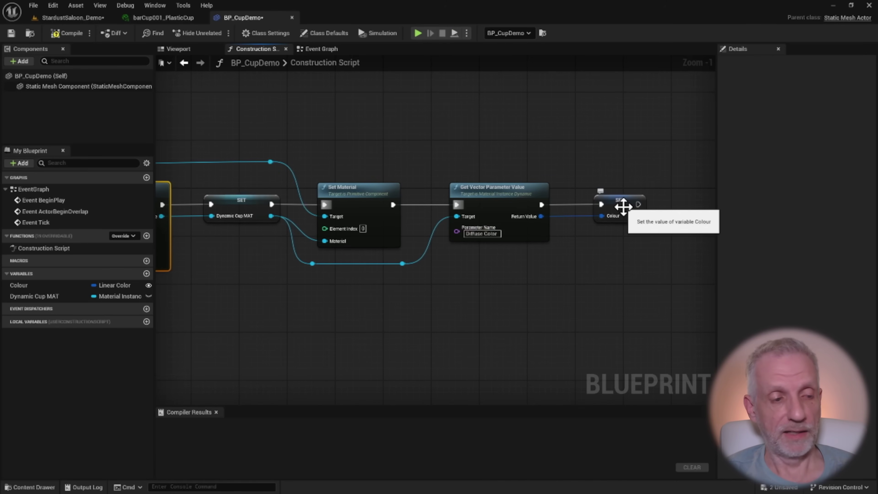
Select the Colour variable, compile the BP_CupDemo Blueprint and return to the StardustSaloon_Demo level
left_click(55, 289)
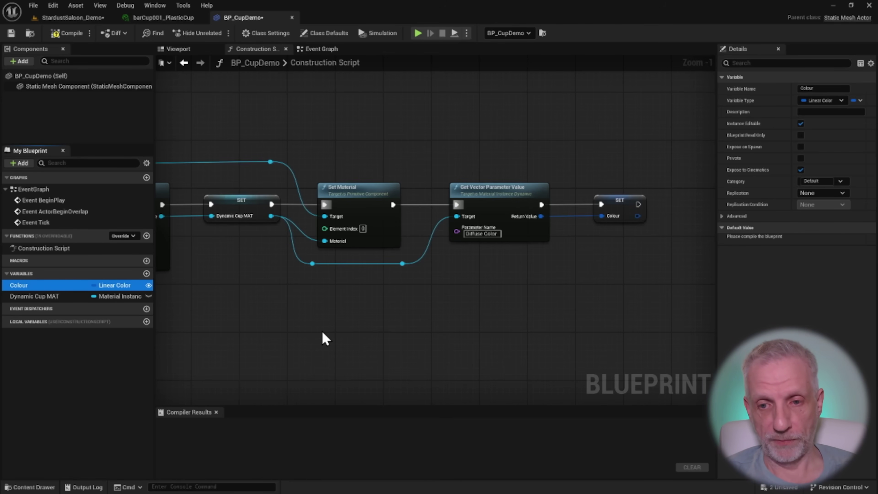
left_click(55, 32)
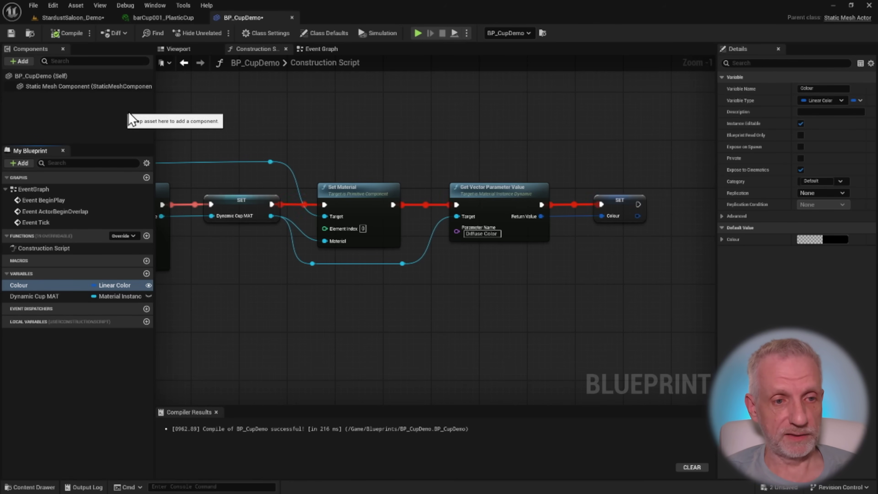
left_click(72, 17)
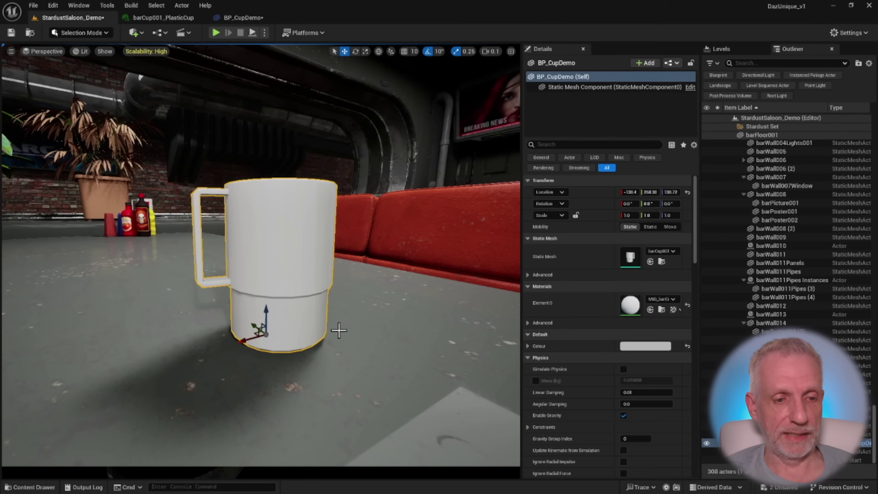
Shift the cup slightly along its X axis on the table, to an X location of about -137.6
right_click_drag(356, 316, 318, 327)
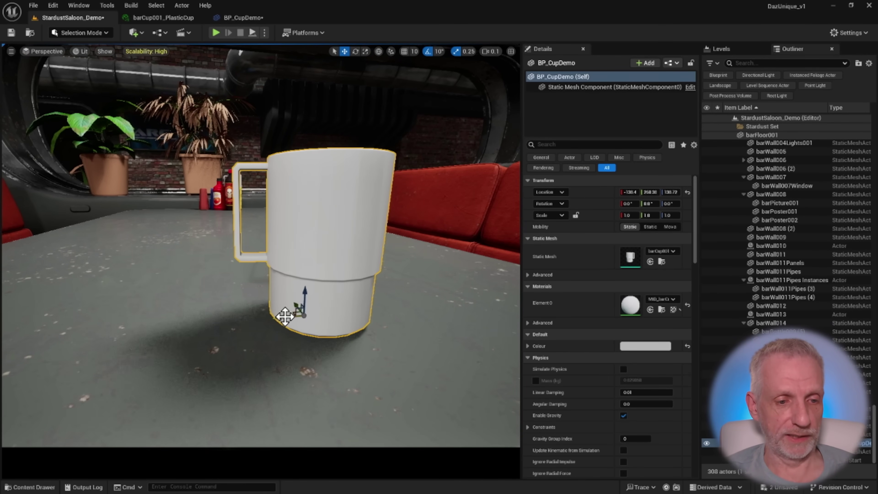
left_click_drag(285, 316, 262, 333)
mouse_move(285, 328)
left_mouse_down()
mouse_move(249, 344)
mouse_move(276, 320)
left_mouse_up()
right_click_drag(358, 301, 398, 329)
key("s")
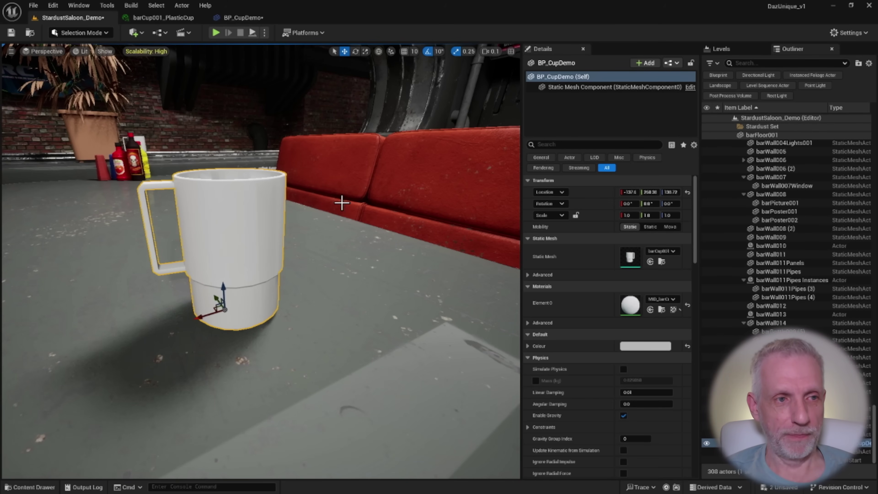
Add a level sequence to the level and save it as SQ_MaterialDemo in the Cinematics folder
left_click(183, 37)
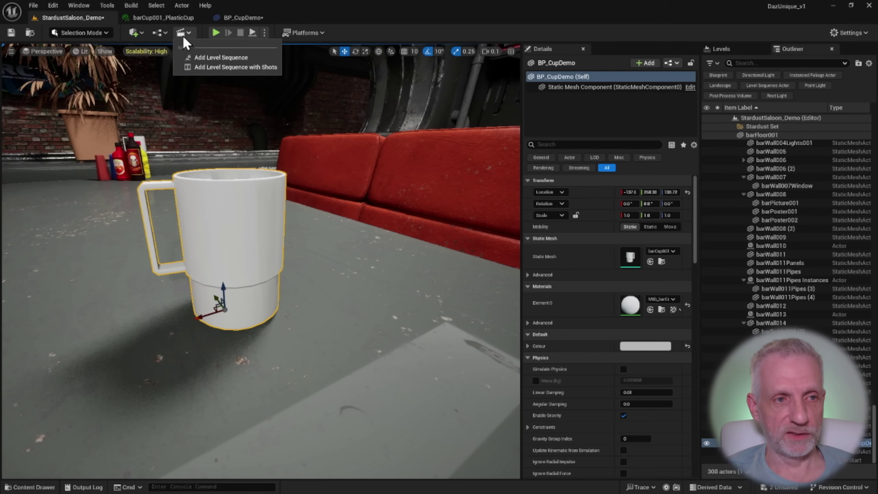
left_click(221, 57)
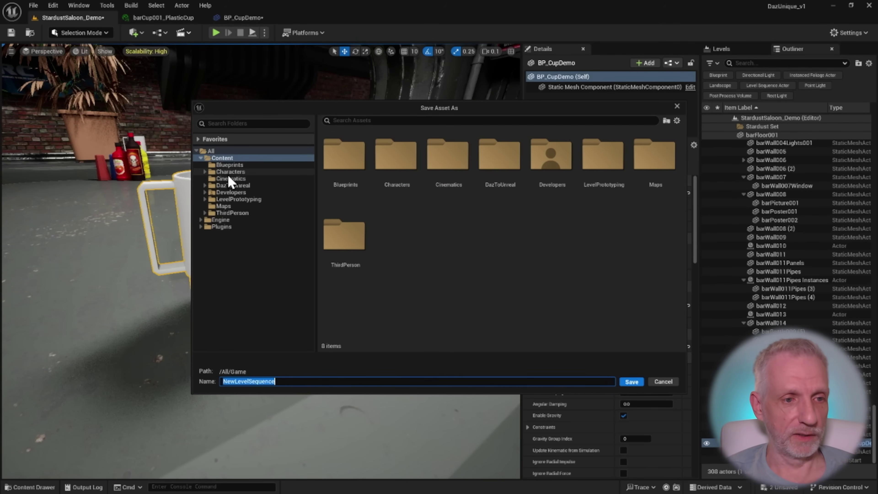
left_click(248, 179)
left_click_drag(281, 381, 208, 372)
type("SQ")
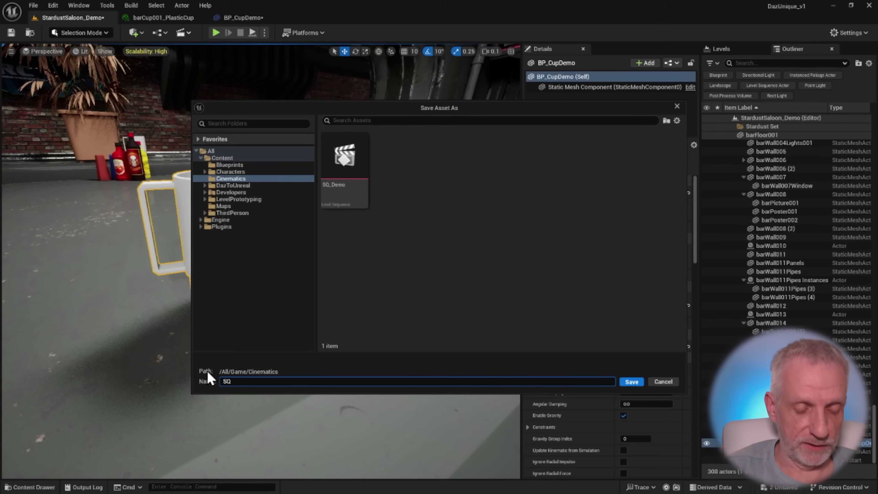
type("_MaterialDem")
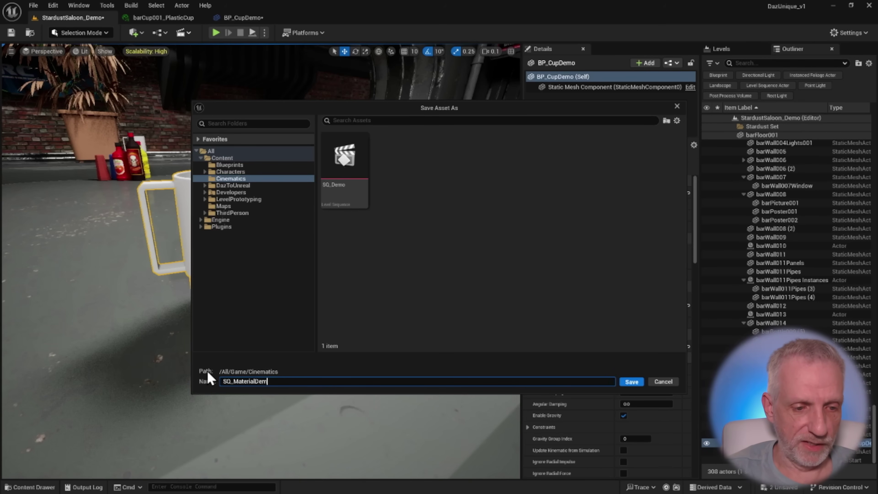
type("o")
key("Return")
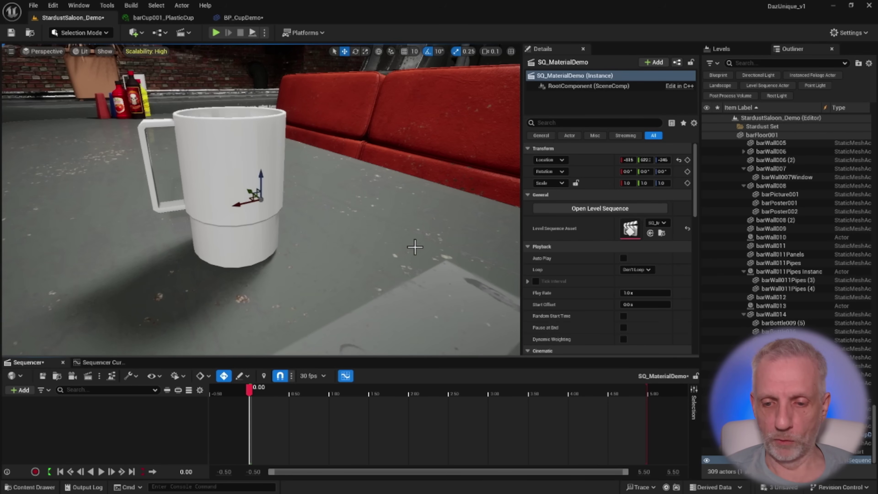
Select the cup in the level and add the BP_CupDemo actor to the SQ_MaterialDemo sequence
left_click(214, 174)
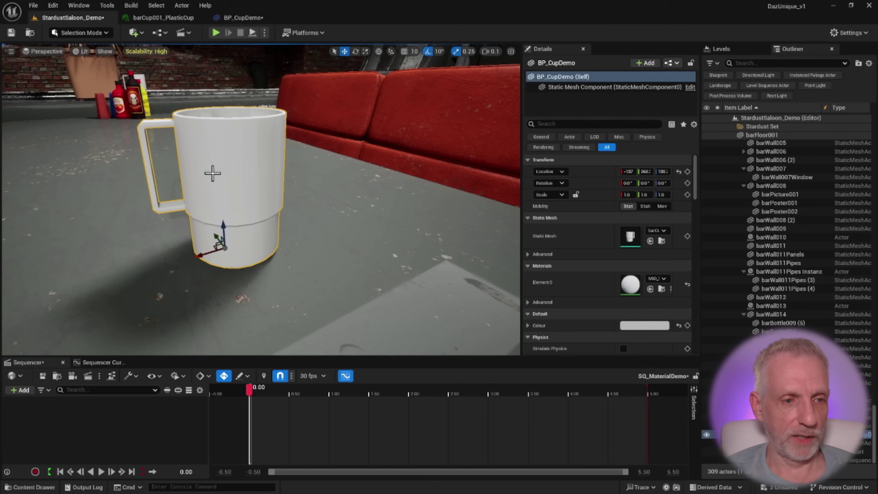
left_click(27, 391)
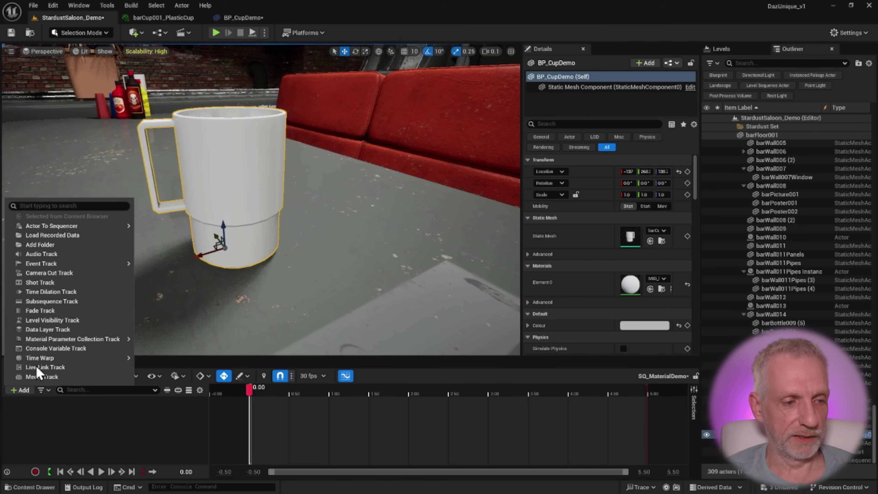
mouse_move(128, 227)
left_click(189, 230)
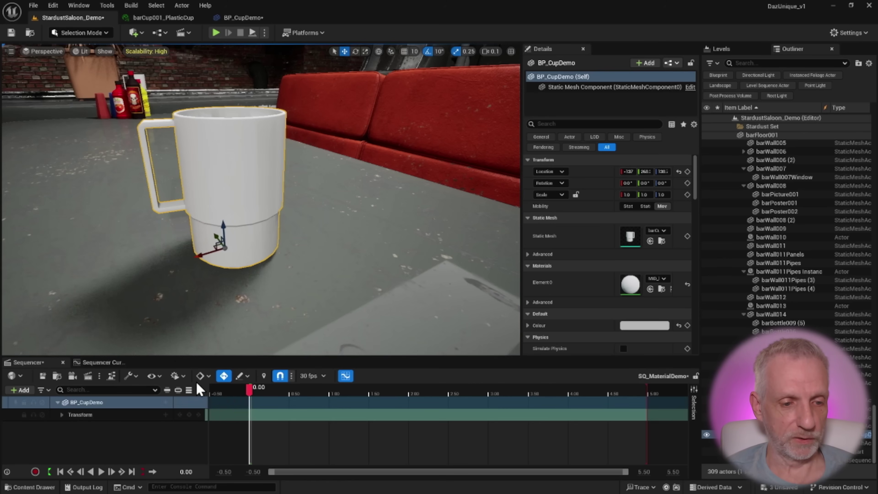
Add a Colour property track of type LinearColor to BP_CupDemo in the sequence
left_click(166, 403)
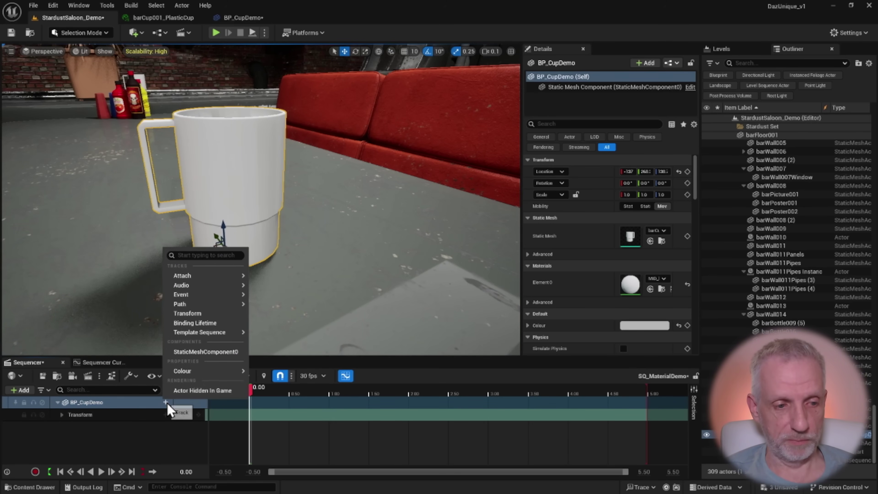
mouse_move(193, 374)
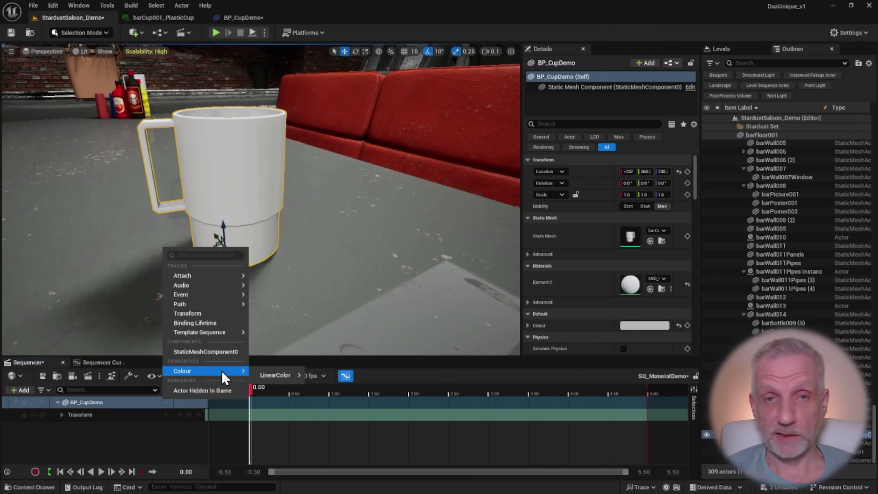
mouse_move(276, 379)
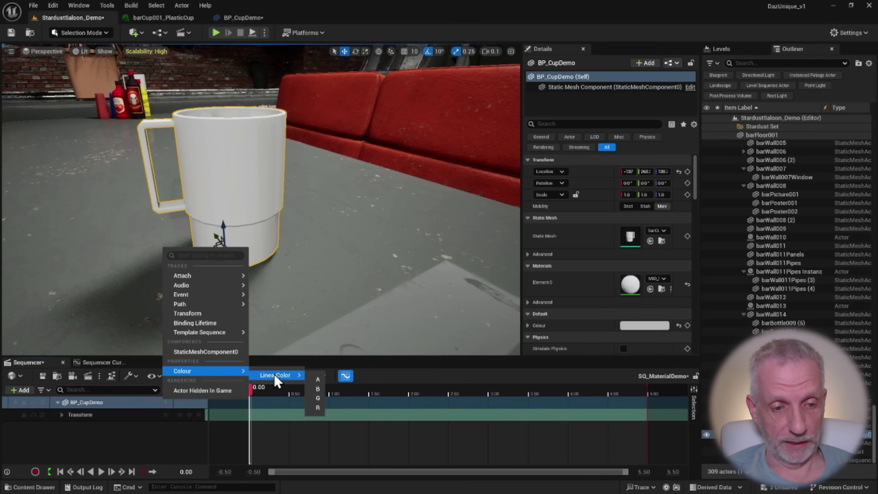
left_click(318, 381)
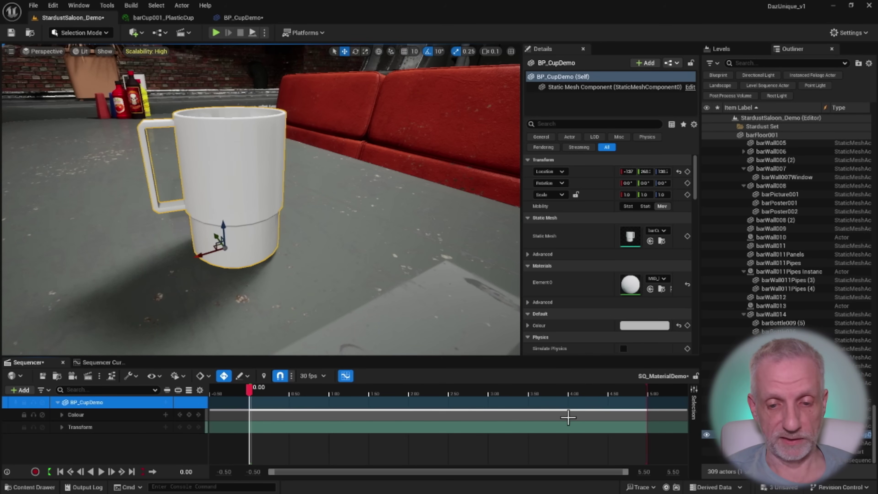
Expand the Colour track to its channels and key the cup's current colour at 0.00 and at 1.00
right_click_drag(449, 294, 450, 266)
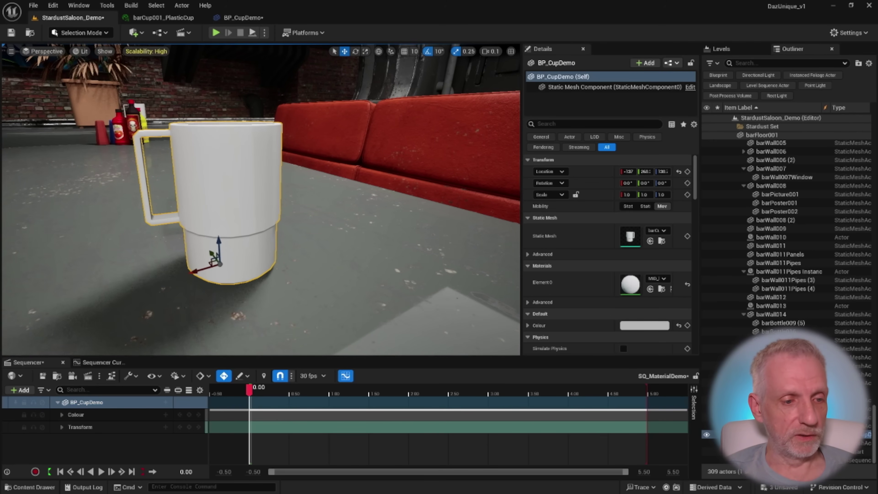
left_click(62, 415)
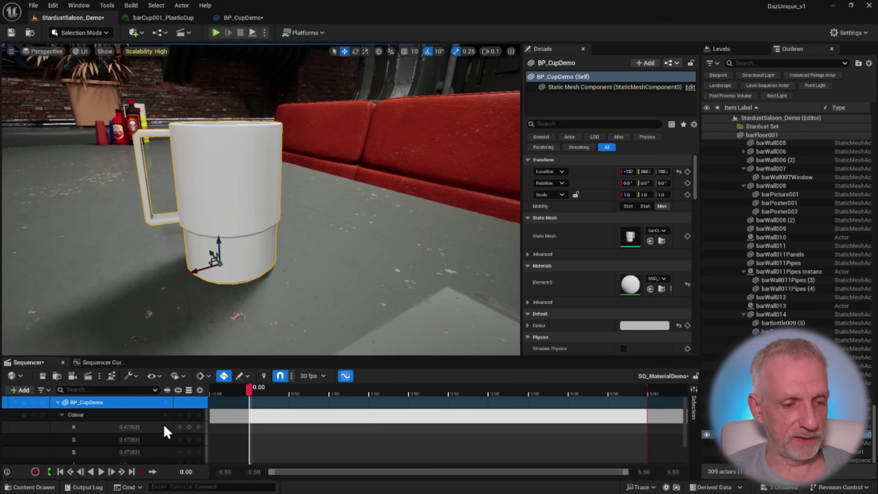
left_click(198, 415)
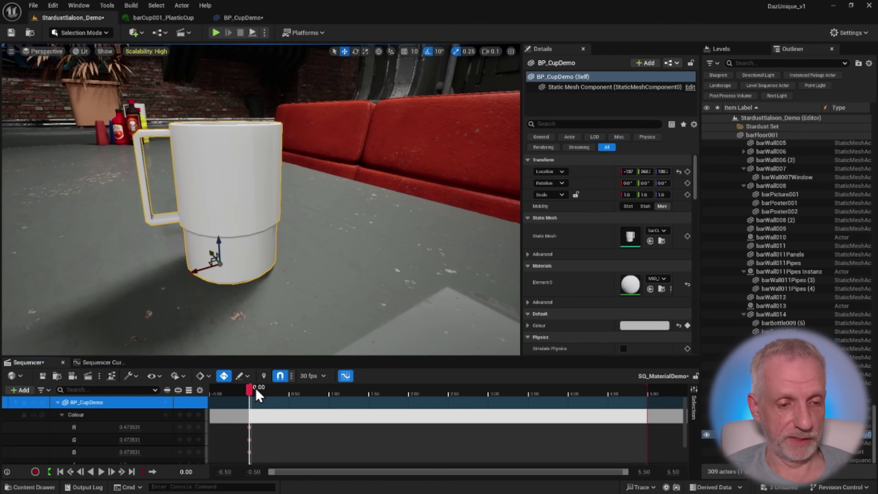
left_click_drag(251, 394, 331, 393)
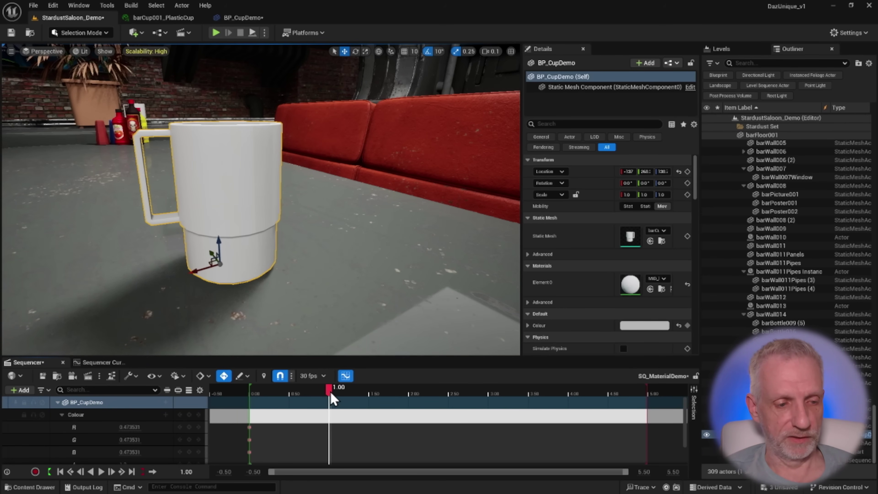
left_click(189, 415)
Move the SQ_MaterialDemo playhead to 3.00
scroll(574, 266, "down", 5)
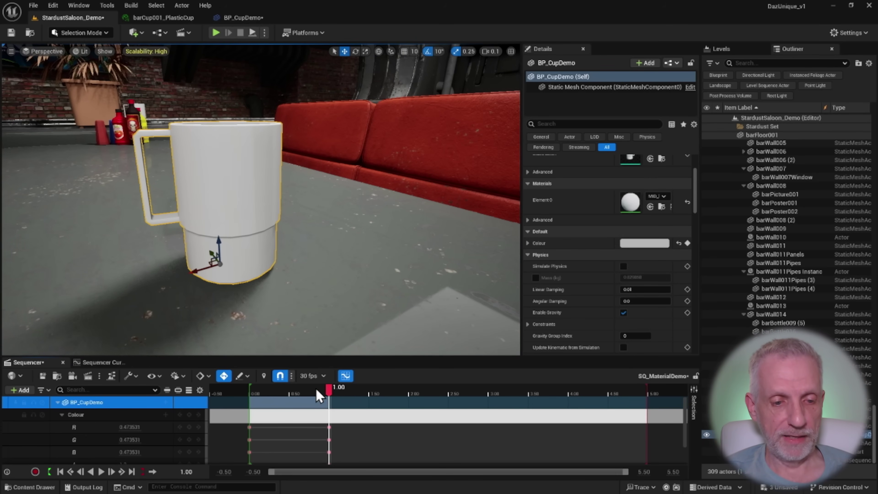
left_click_drag(330, 397, 491, 390)
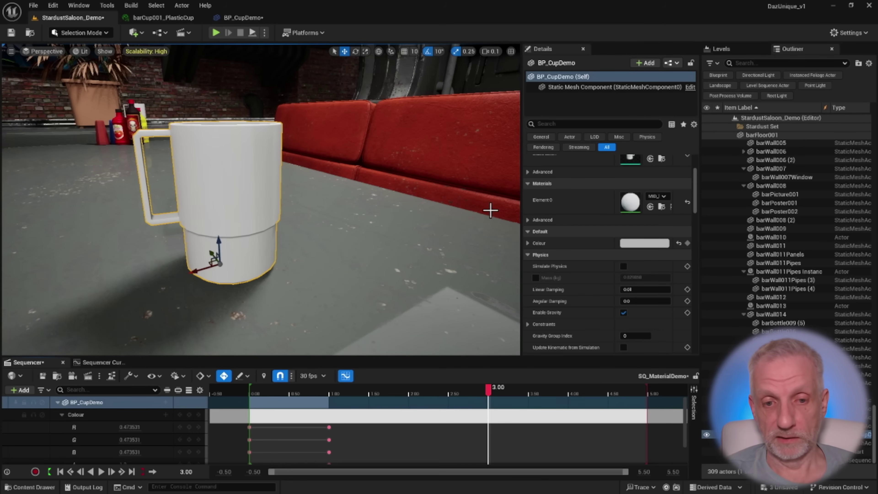
Try to change the cup's Colour property to red with the Color Picker at 3.00
left_click(635, 242)
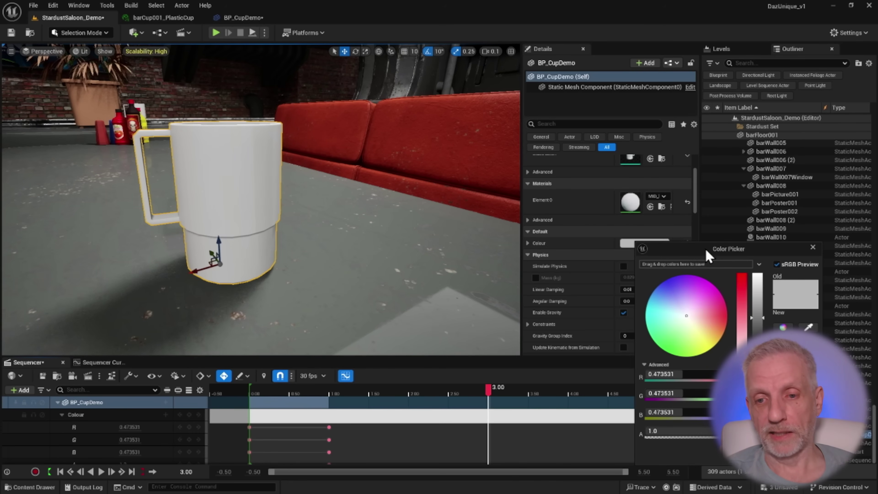
left_click_drag(706, 250, 620, 89)
left_click_drag(656, 136, 656, 114)
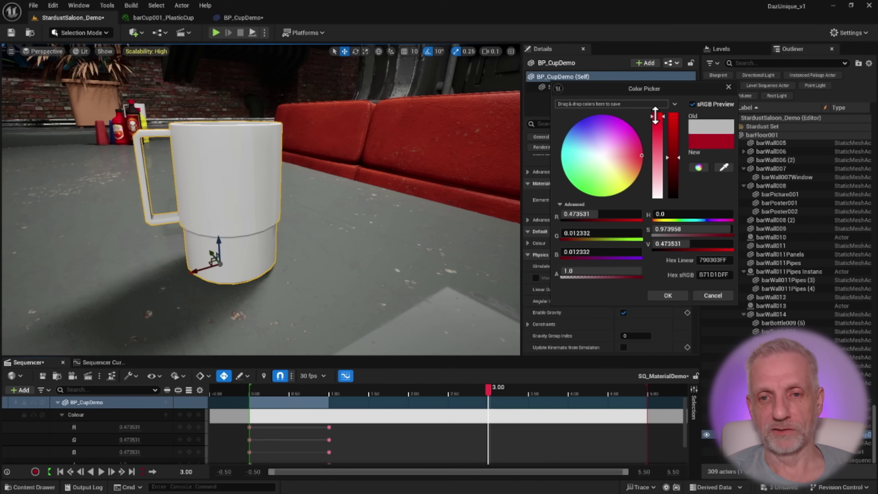
left_click(675, 296)
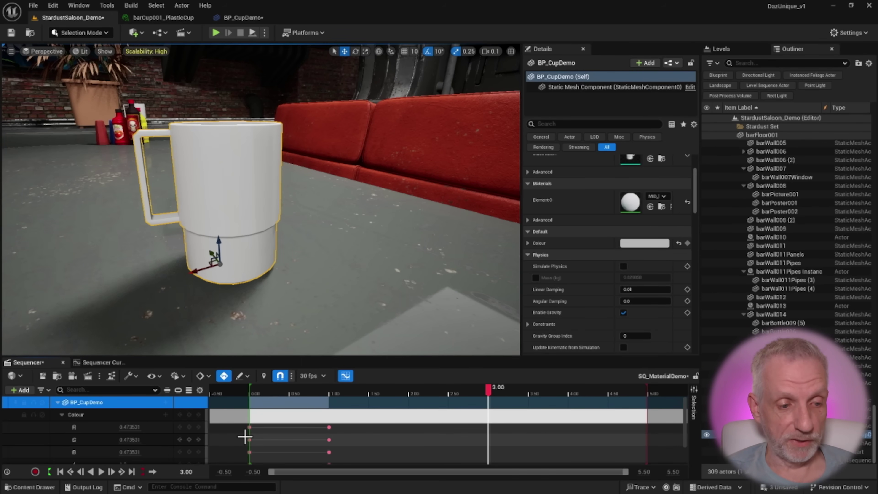
Key the cup's current colour at 3.00 on the Colour track
left_click(189, 414)
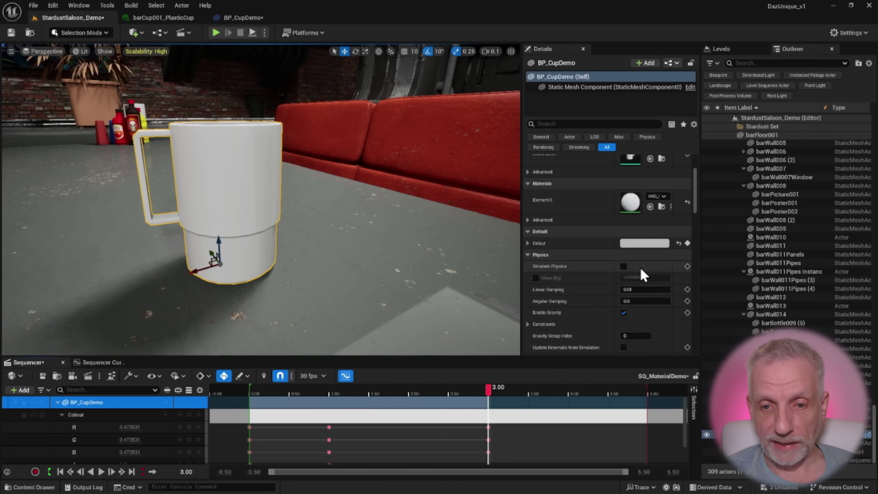
left_click(653, 245)
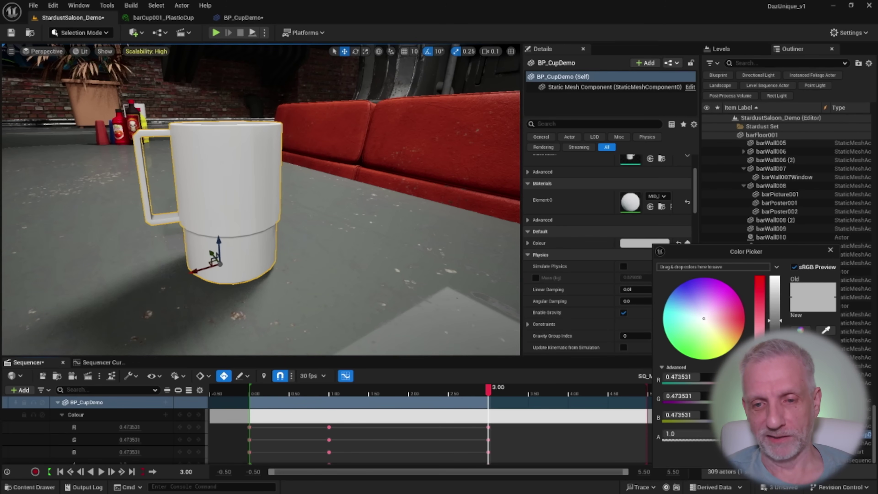
left_click(795, 457)
Turn the key at 3.00 red by setting the Colour track's channels to R 1.0, G 0.0 and B 0.0
left_click_drag(203, 356, 202, 342)
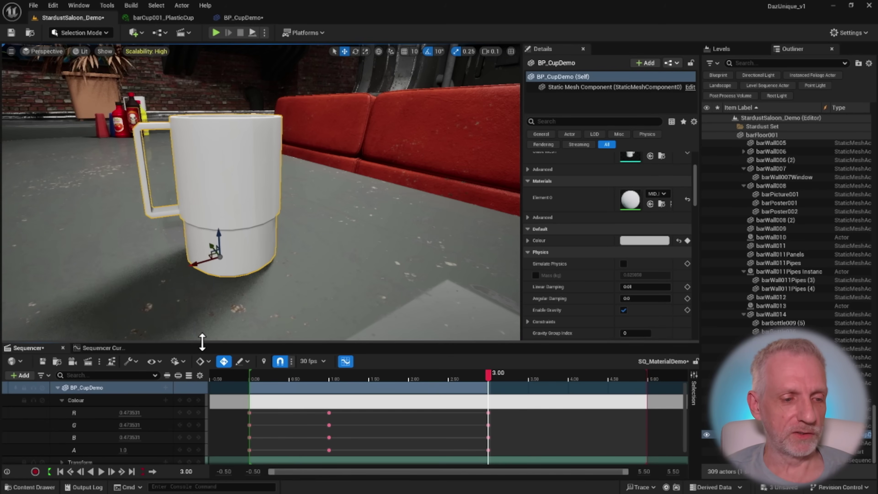
left_click(130, 411)
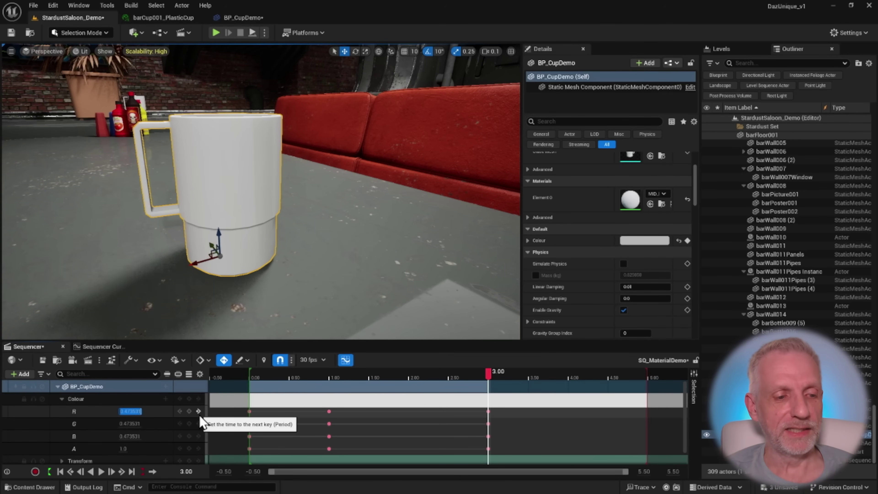
left_click(90, 415)
left_click_drag(127, 412, 129, 412)
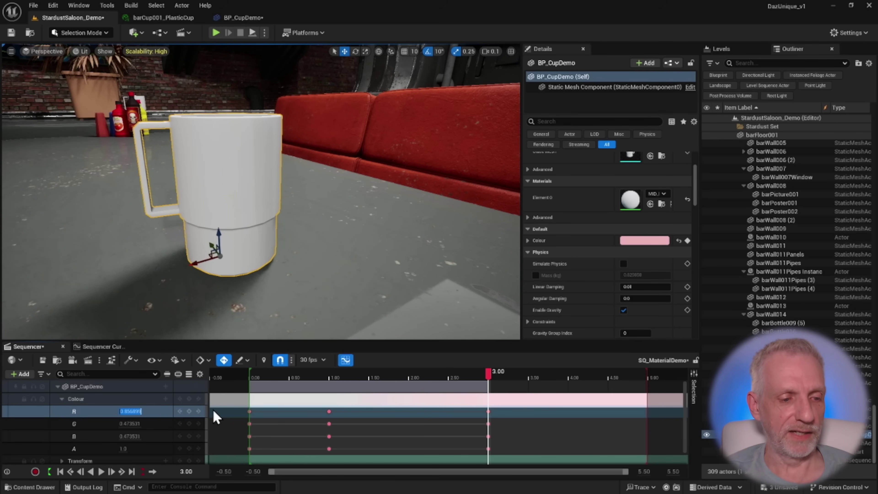
left_click(130, 423)
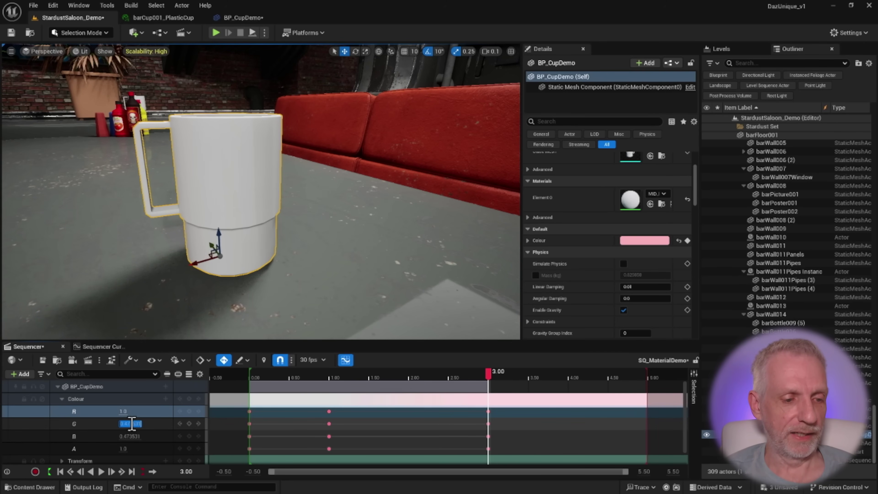
key("Return")
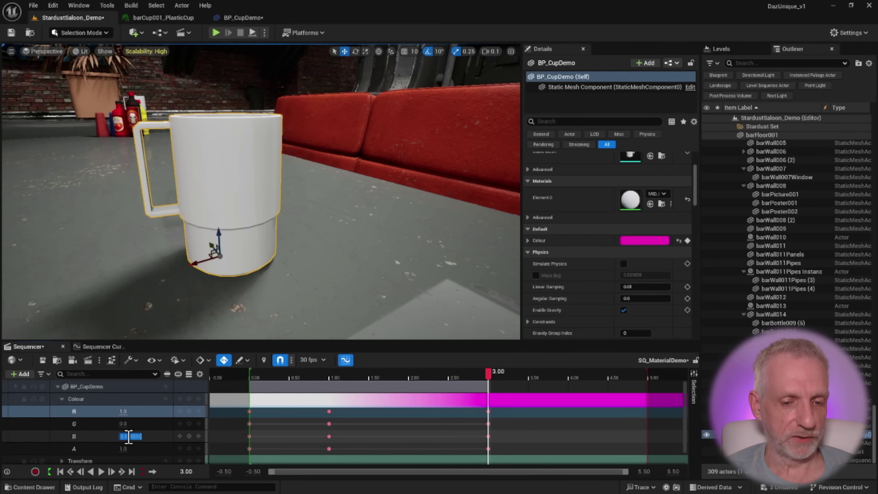
type("0")
key("Return")
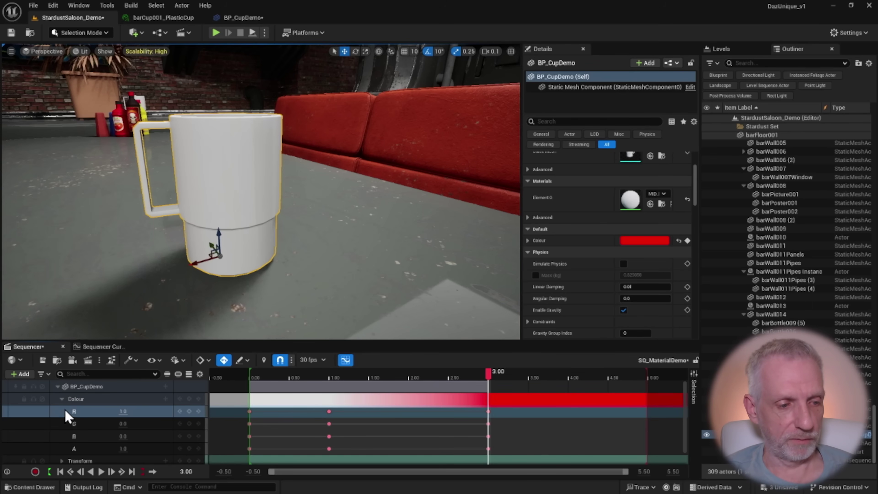
Collapse the Colour track and repeat its 1.00 key at 5.00, scrubbing back to 2.4667 to check the transition
left_click(61, 400)
left_click(63, 399)
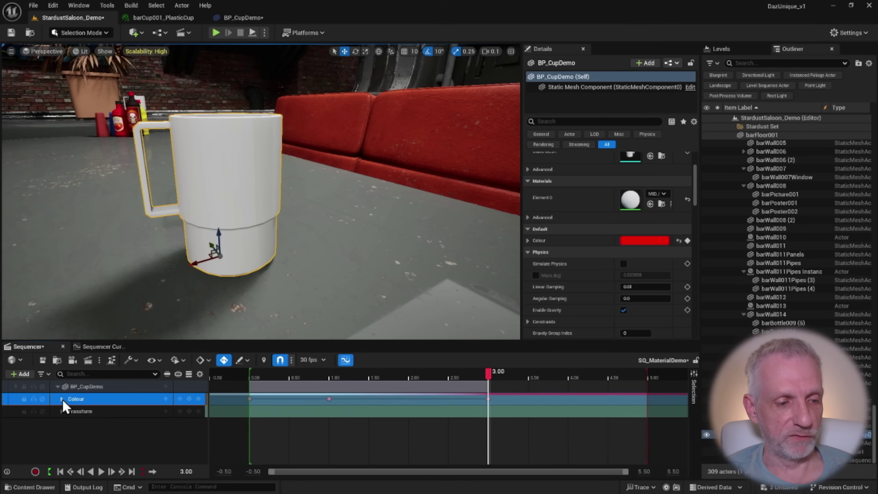
left_click_drag(492, 374, 648, 377)
left_click_drag(328, 399, 450, 377)
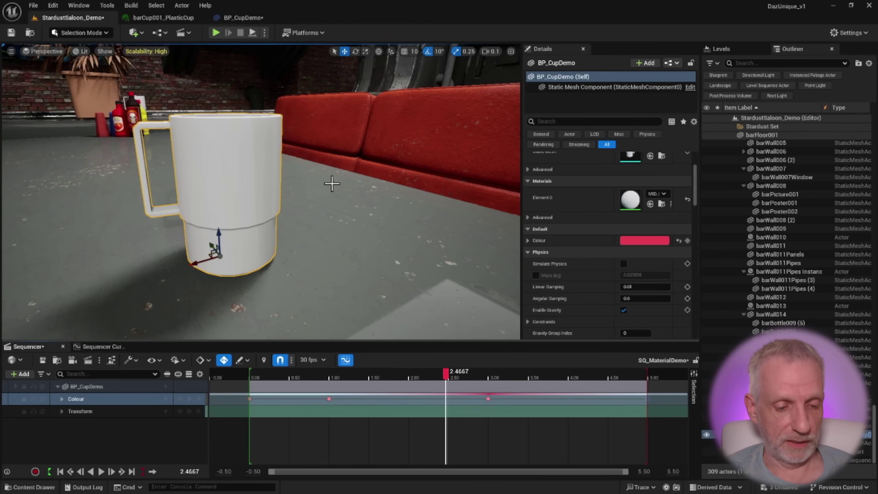
Open the Event Graph of the BP_CupDemo Blueprint and delete the Event ActorBeginOverlap node
left_click(247, 14)
left_click(326, 48)
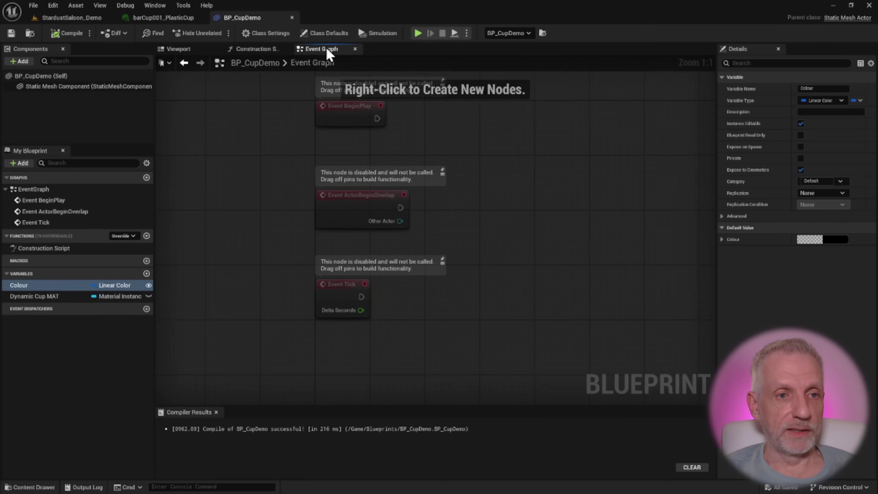
right_click_drag(303, 167, 237, 169)
left_click(339, 220)
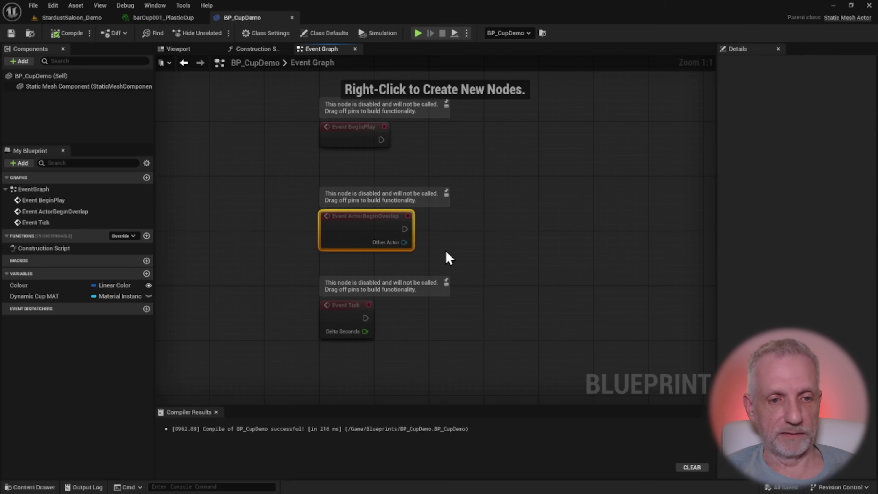
key("Delete")
right_click_drag(484, 258, 432, 137)
mouse_move(400, 221)
right_mouse_down()
mouse_move(380, 206)
mouse_move(376, 218)
right_mouse_up()
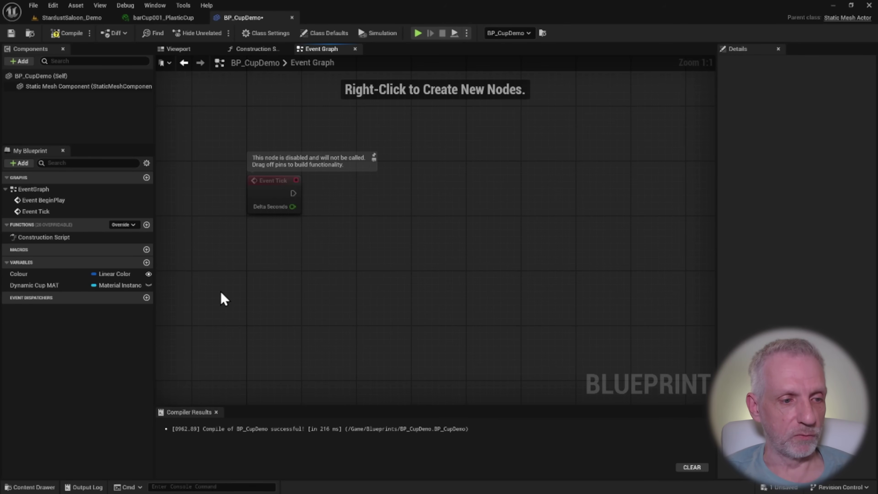
Add a Set Vector Parameter Value node that targets the Dynamic Cup MAT variable and runs from Event Tick, and arrange the nodes
left_click(52, 286)
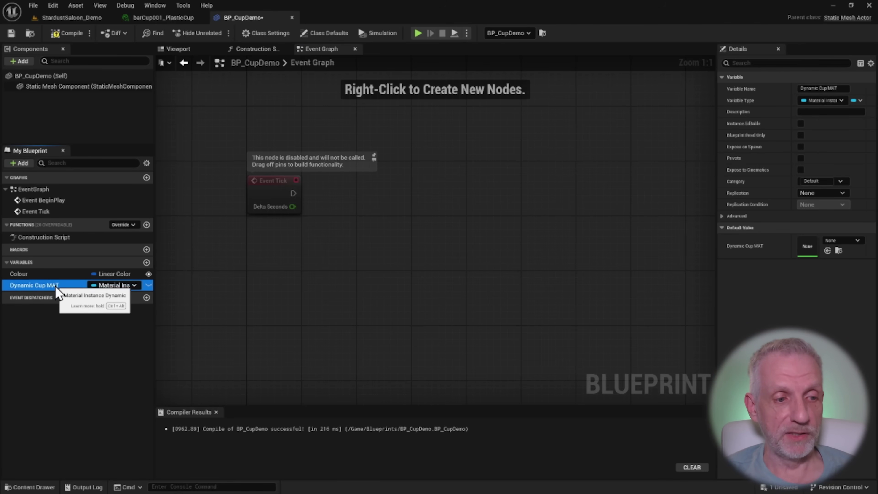
left_click_drag(65, 289, 380, 238)
left_click(417, 256)
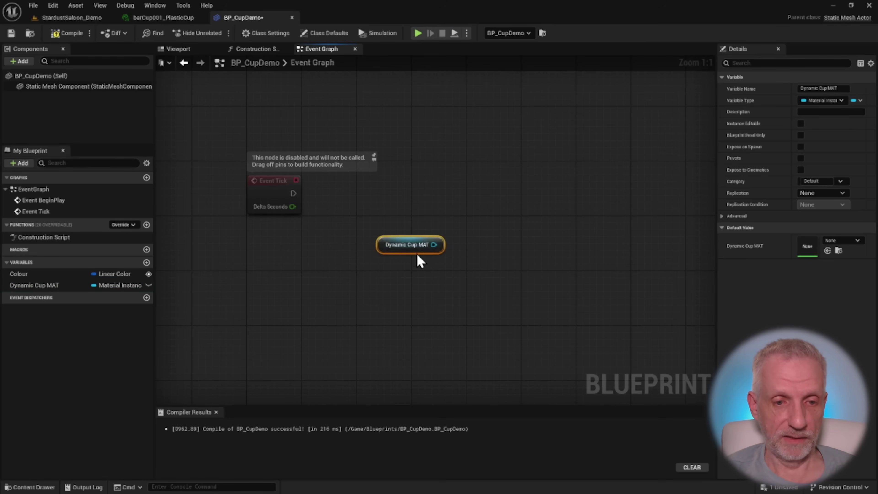
left_click_drag(434, 244, 512, 225)
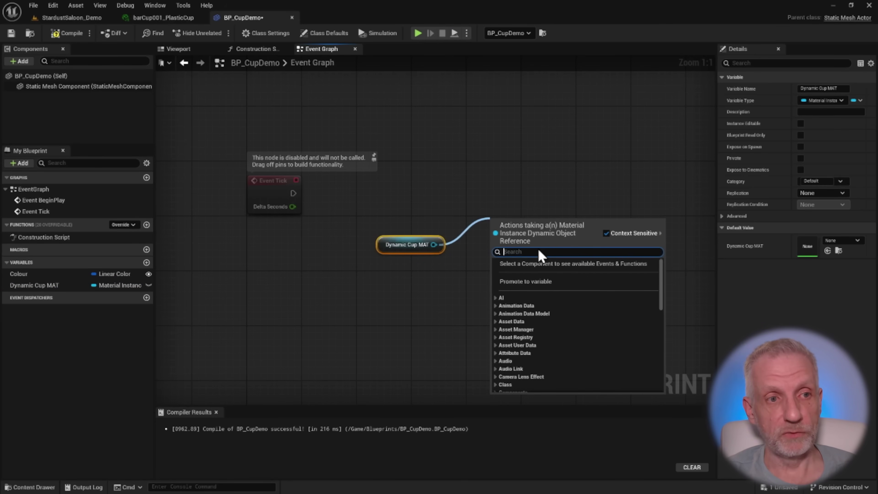
type("set vector")
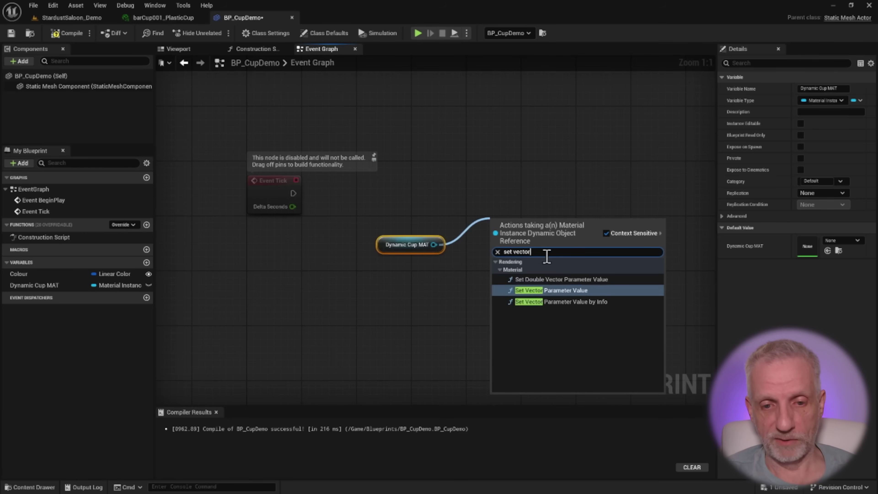
left_click(579, 289)
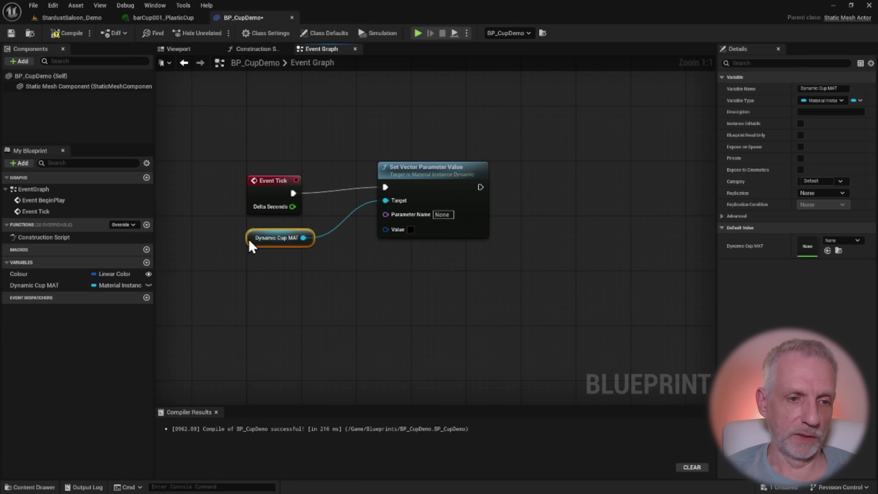
left_click_drag(249, 242, 241, 238)
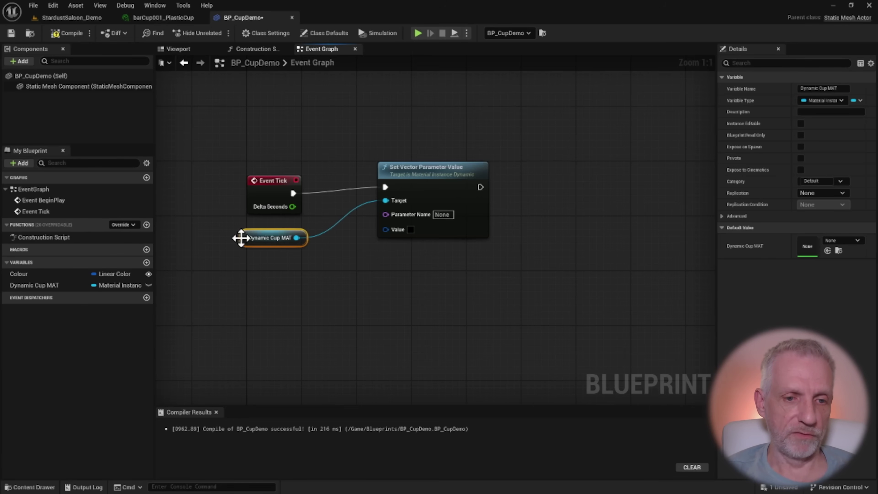
left_click_drag(441, 169, 447, 176)
Set the node's Parameter Name to Diffuse Color and feed its Value from the Colour variable
left_click(448, 221)
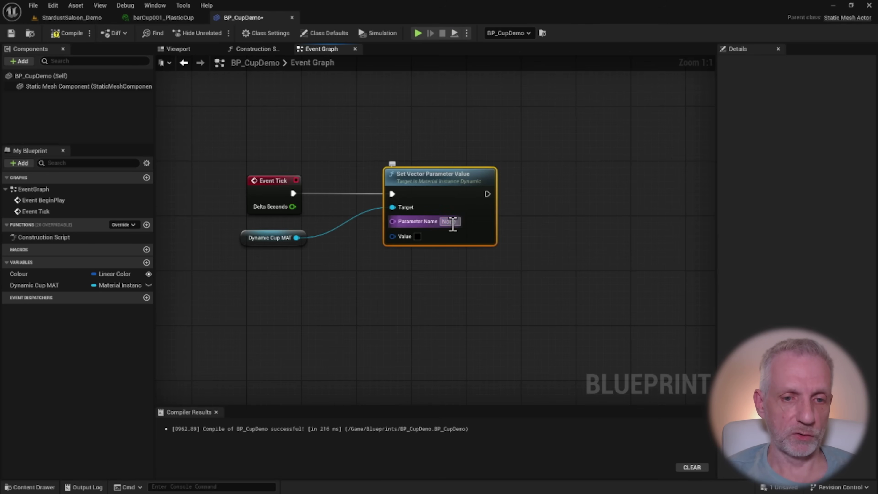
type("Diffuse C")
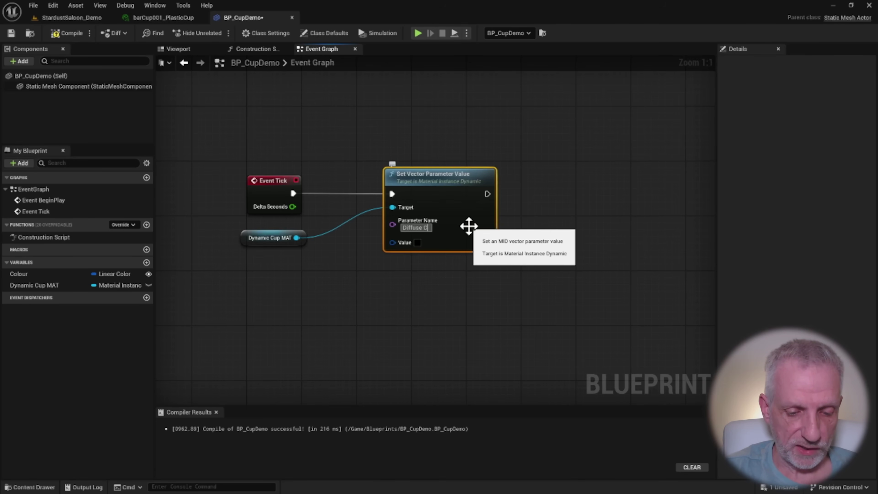
type("olor")
key("Return")
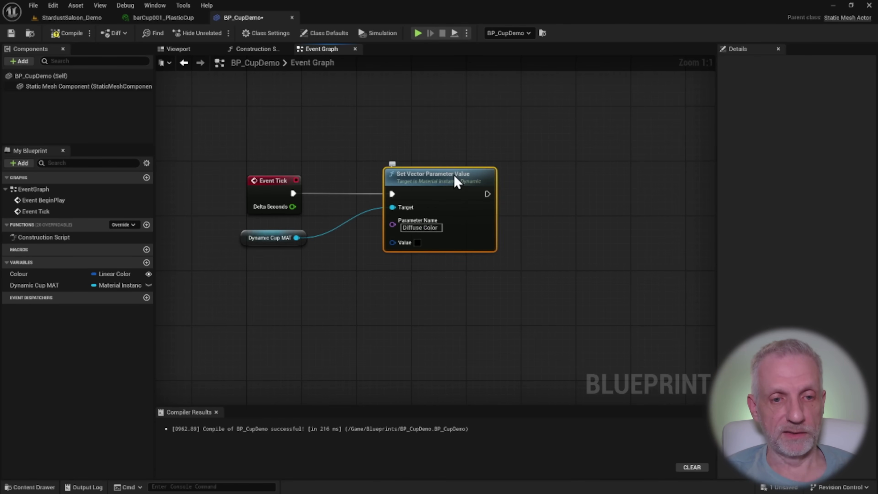
left_click_drag(453, 176, 470, 176)
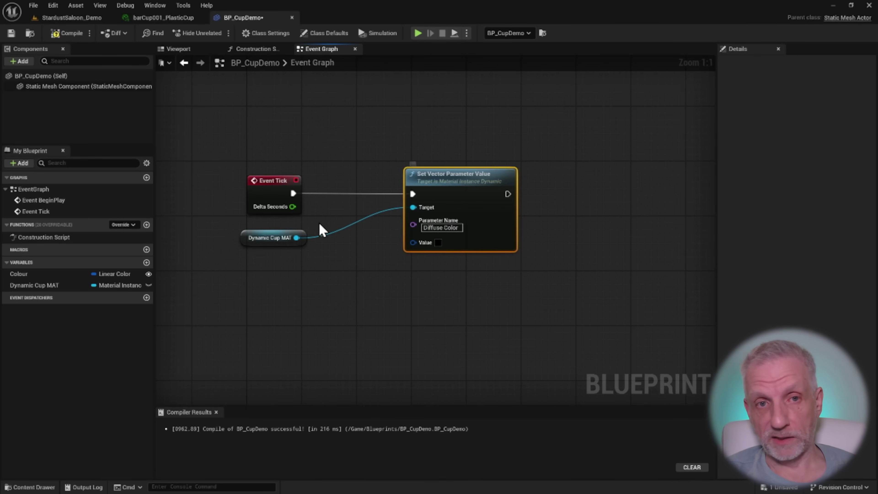
left_click_drag(21, 274, 411, 243)
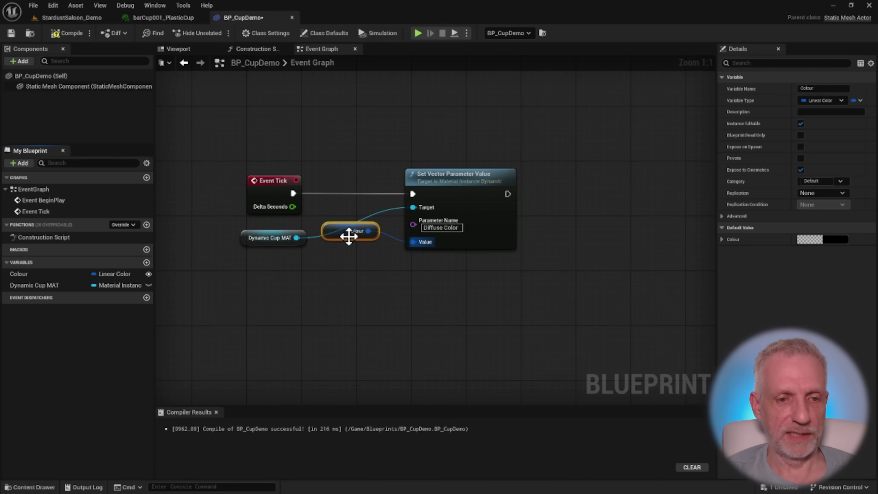
left_click_drag(349, 236, 295, 286)
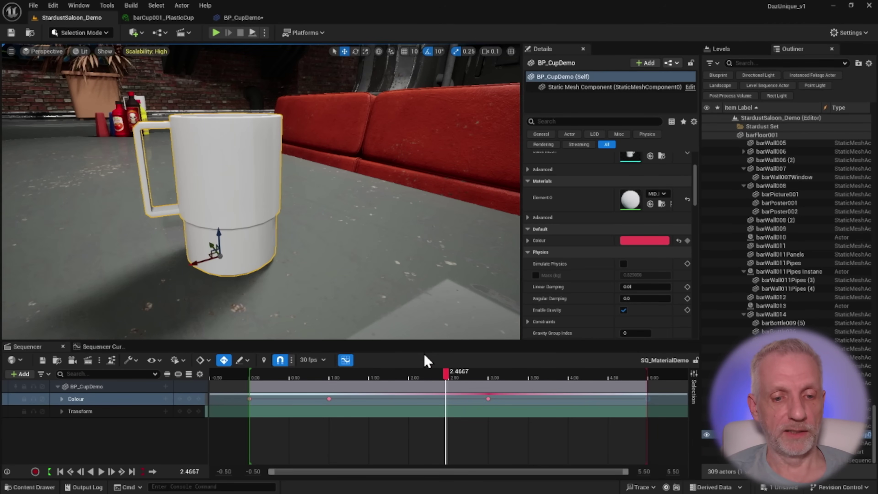
In the StardustSaloon_Demo level, simulate play and scrub the sequence back to 0.00 to test the cup's colour animation
left_click_drag(447, 372, 422, 393)
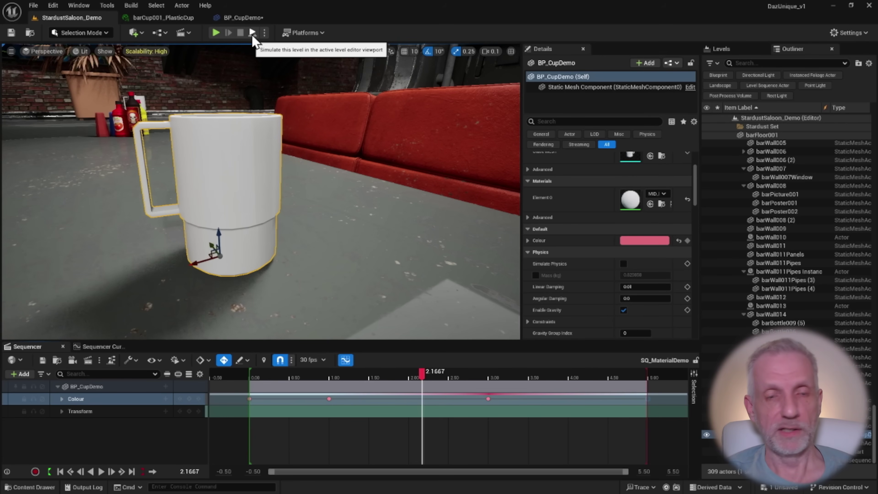
left_click(265, 33)
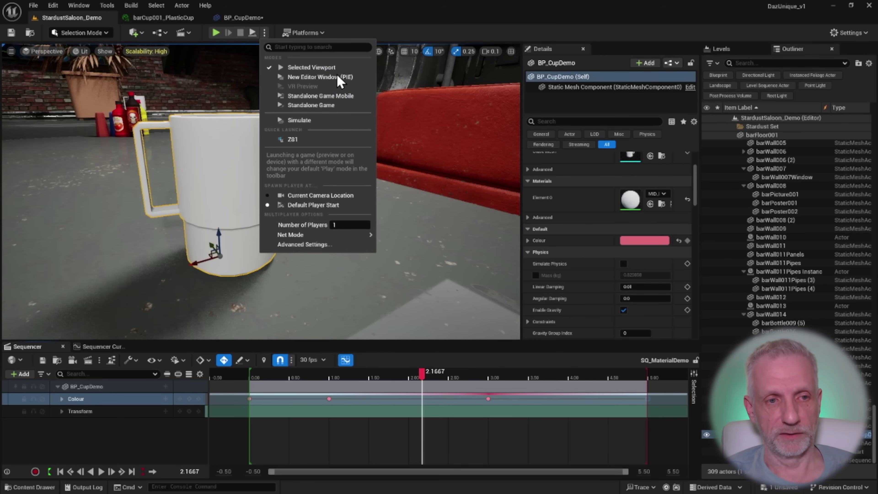
left_click(320, 3)
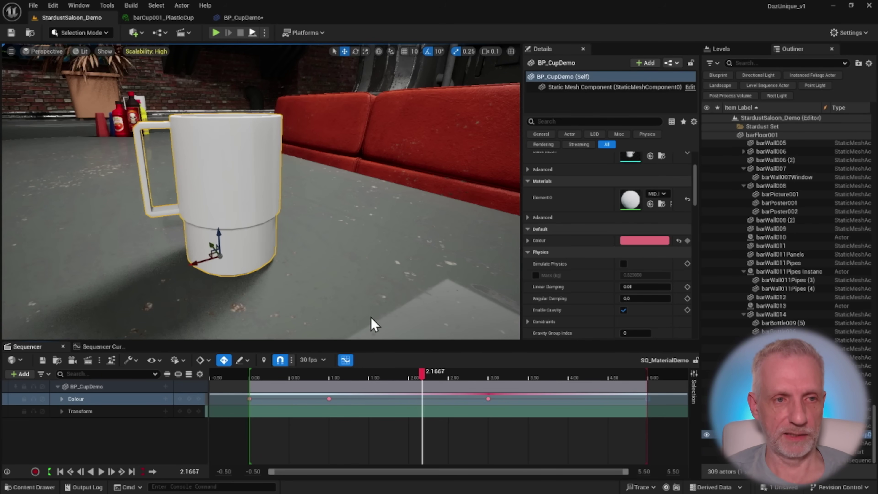
left_click(252, 33)
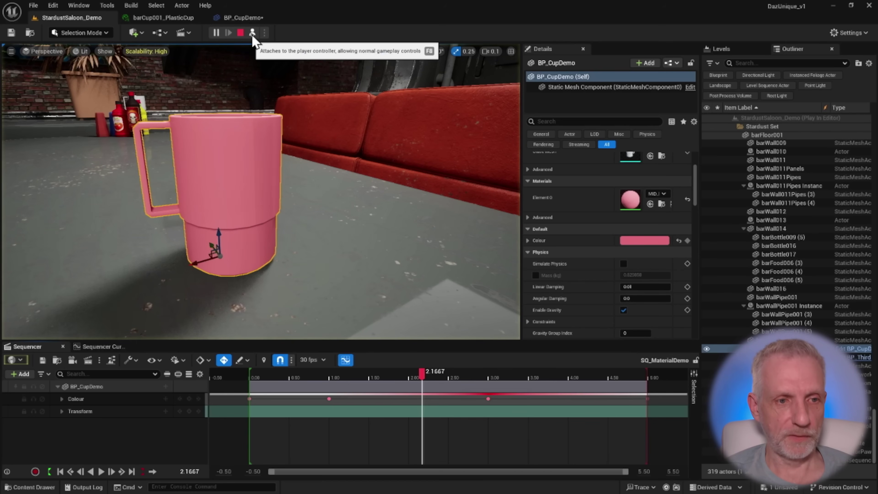
left_click_drag(425, 380, 345, 380)
left_click_drag(406, 382, 248, 379)
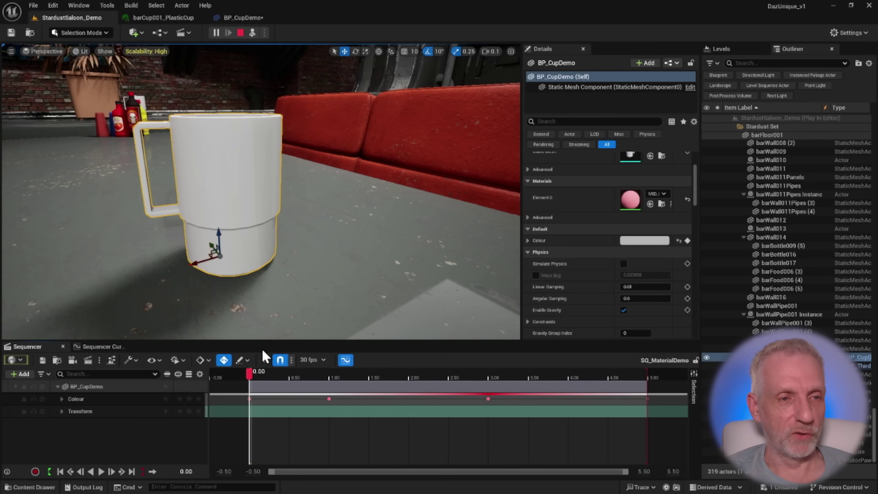
Stop the simulation, return to the BP_CupDemo Blueprint, and send the crash report with a restart of the project
left_click(241, 34)
left_click(234, 19)
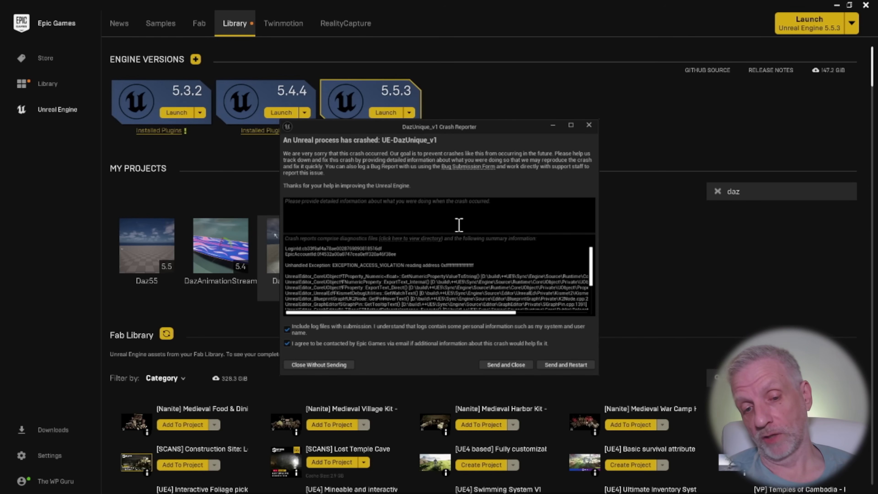
left_click(572, 365)
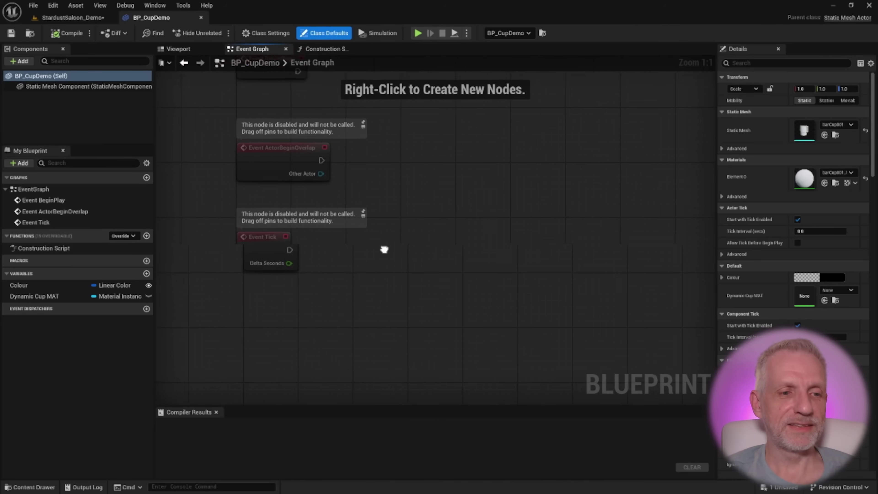
Delete the Event ActorBeginOverlap node from the BP_CupDemo Event Graph
right_click_drag(384, 249, 416, 314)
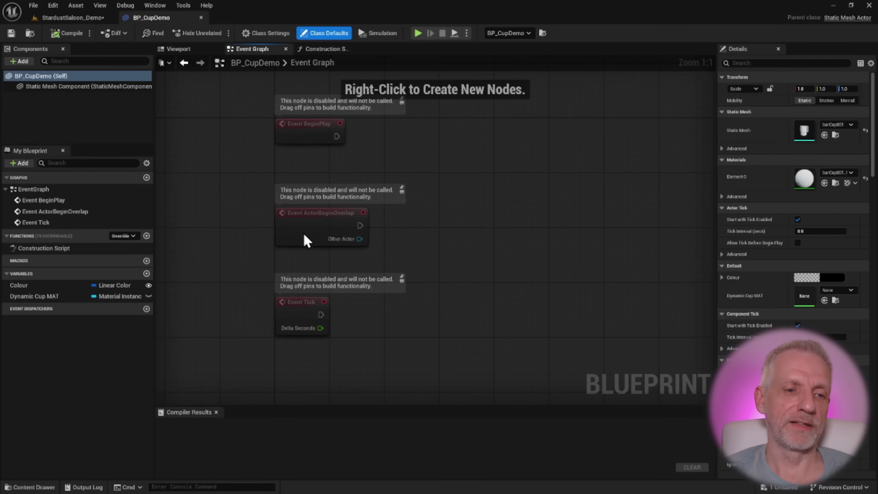
left_click_drag(254, 178, 422, 250)
key("Delete")
right_click_drag(406, 246, 366, 187)
mouse_move(356, 276)
right_mouse_down()
mouse_move(355, 261)
mouse_move(341, 268)
right_mouse_up()
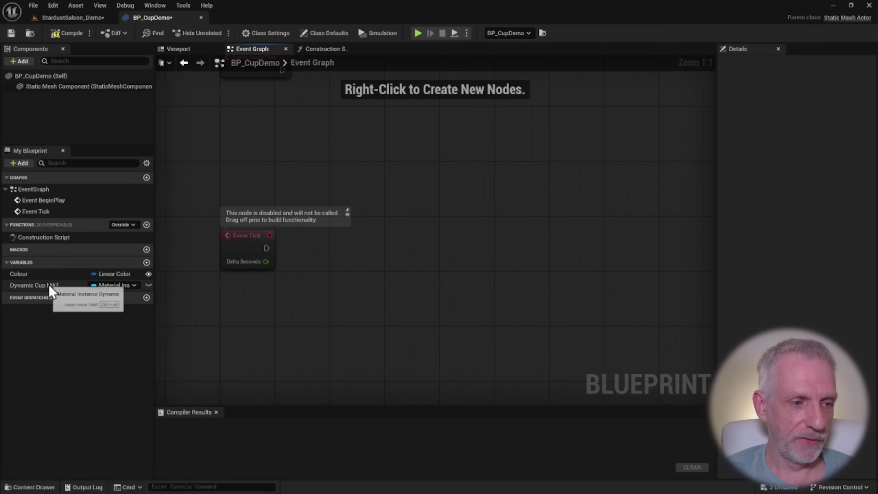
Add a Set Vector Parameter Value node that targets the Dynamic Cup MAT variable and runs from Event Tick
left_click_drag(49, 286, 316, 274)
left_click(386, 318)
type("set vector")
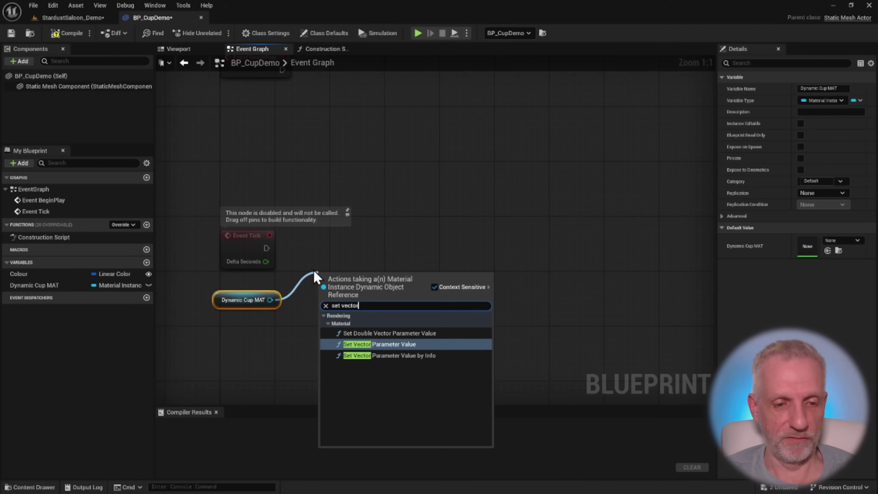
left_click(394, 344)
left_click_drag(394, 272, 379, 245)
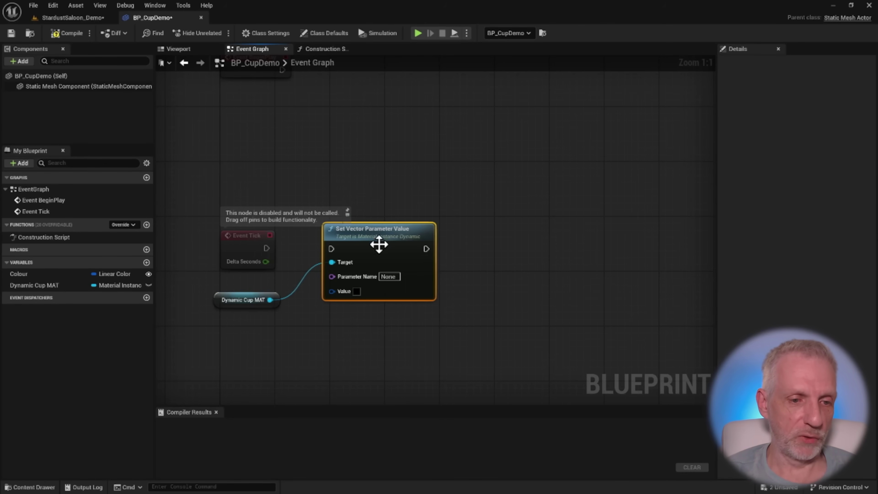
left_click_drag(265, 247, 331, 249)
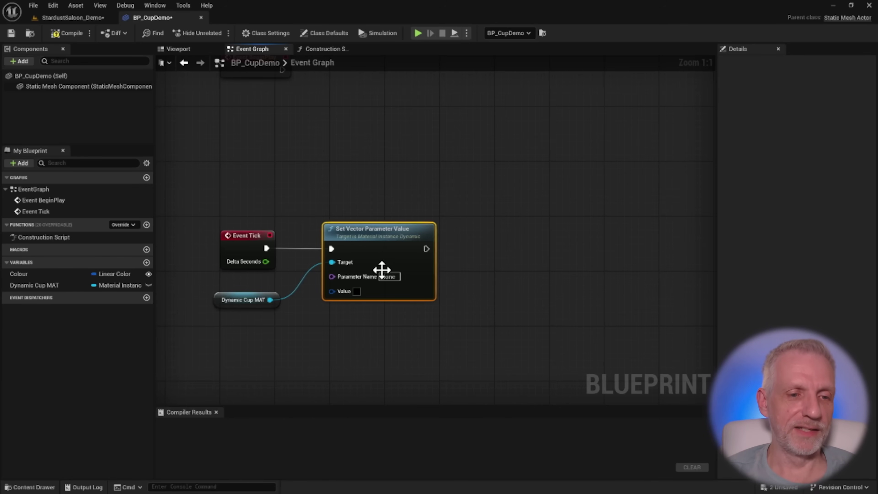
Set the node's Parameter Name to Diffuse Color, feed its Value from the Colour variable, and tidy the variable nodes
left_click(387, 277)
type("Di")
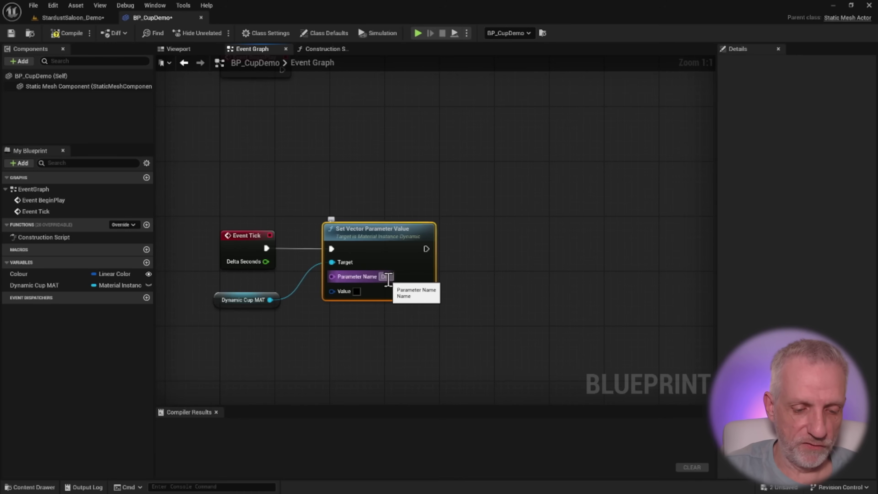
type("ffuse Color")
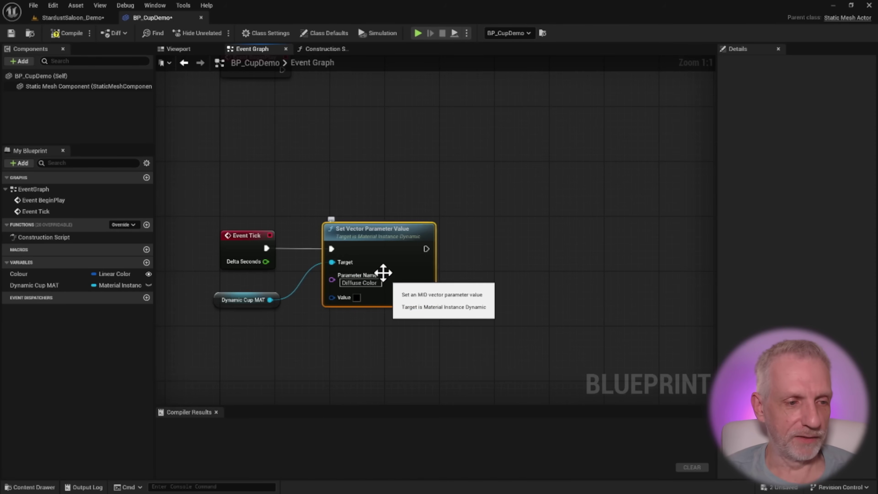
left_click_drag(31, 273, 335, 307)
left_click_drag(264, 286, 241, 291)
right_click_drag(335, 348, 344, 296)
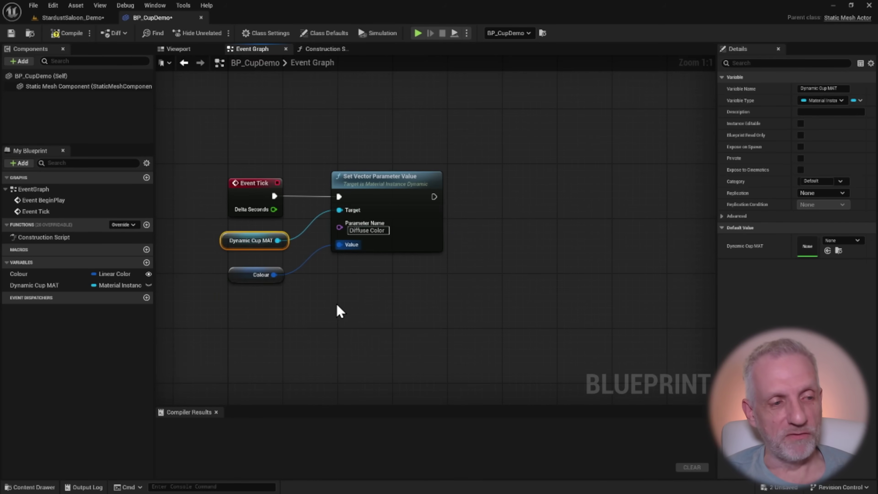
Create a new variable named Current Color with the Linear Color type
left_click(146, 262)
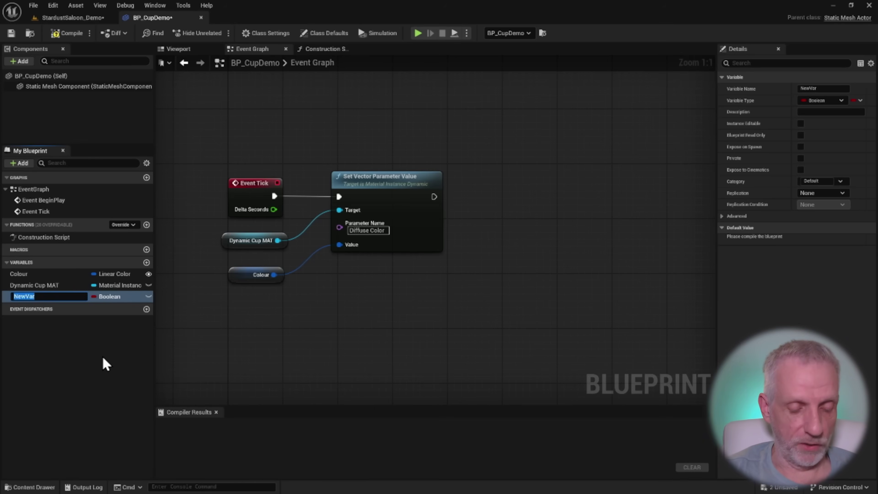
type("Current ")
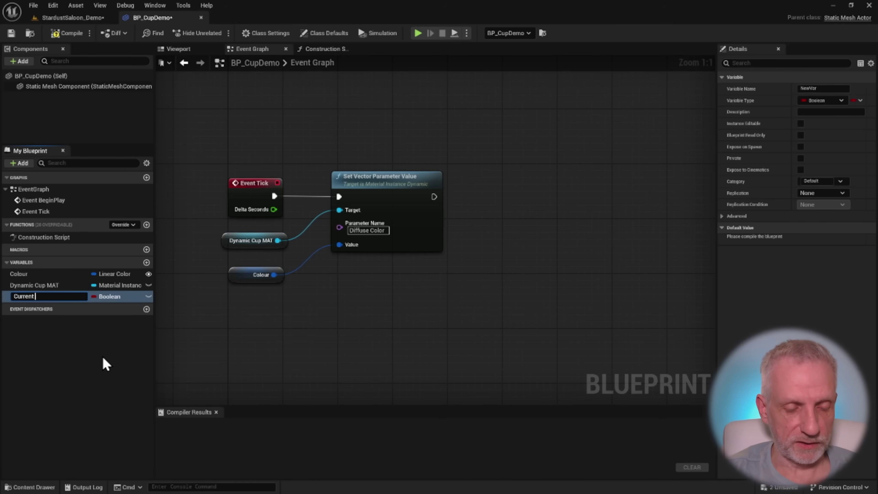
type("Color")
key("Return")
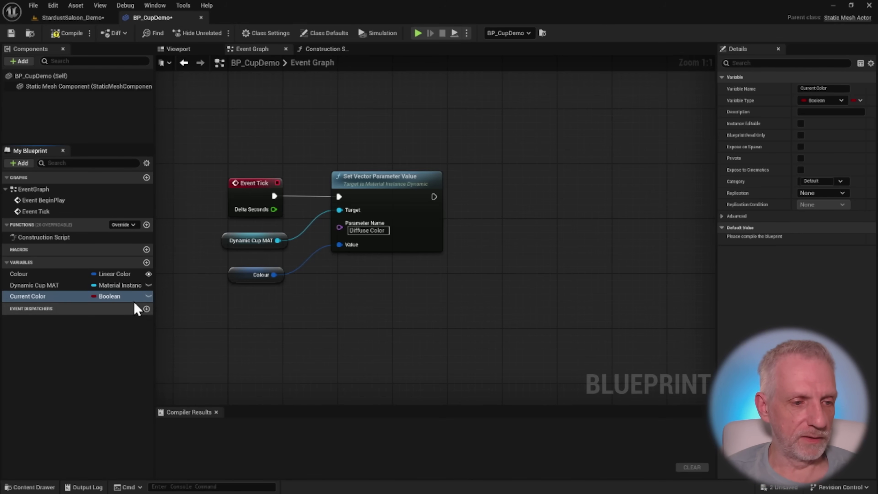
left_click(125, 296)
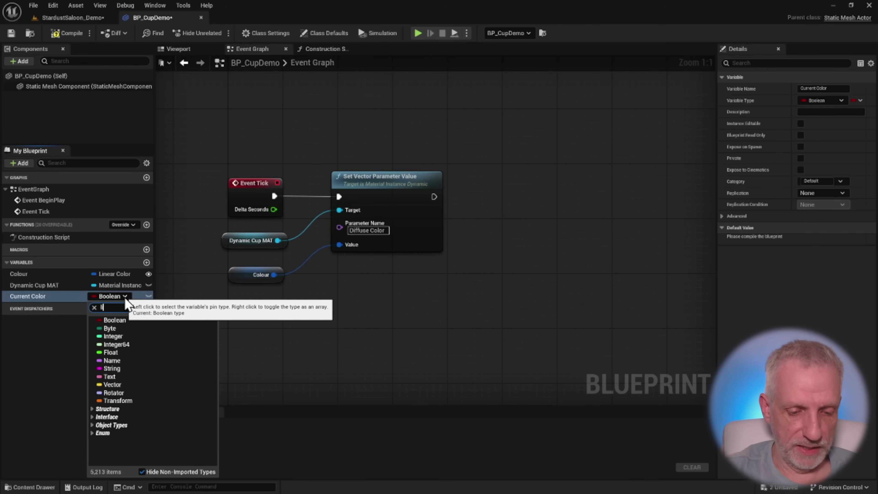
type("liner")
key("BackSpace")
type("ar")
left_click(131, 352)
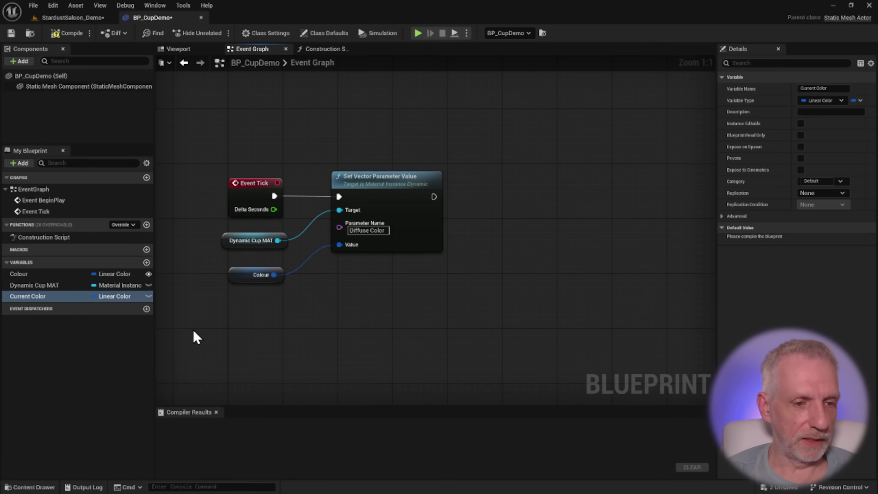
Place a Current Color getter above the Colour node and compare the two with an equality (==) node
mouse_move(243, 280)
left_mouse_down()
mouse_move(230, 282)
mouse_move(228, 307)
mouse_move(230, 282)
left_mouse_up()
left_click_drag(36, 296, 282, 317)
left_click_drag(219, 274, 220, 337)
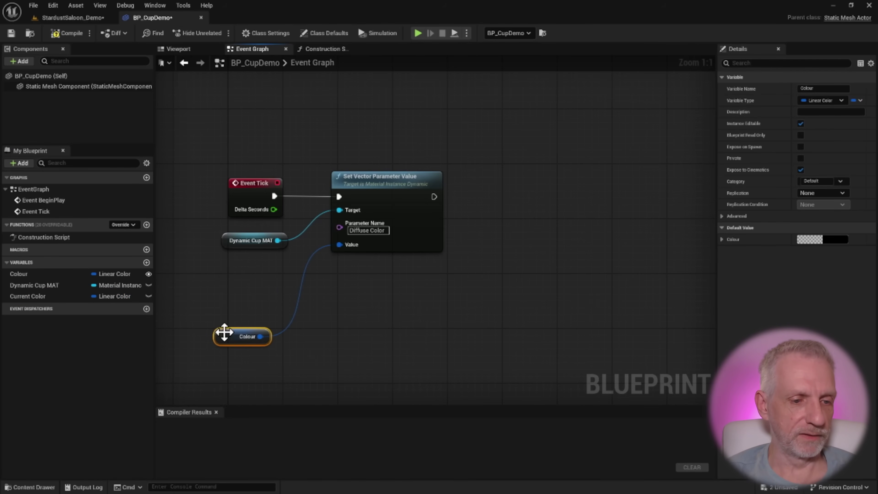
left_click_drag(34, 297, 310, 325)
left_click(247, 301)
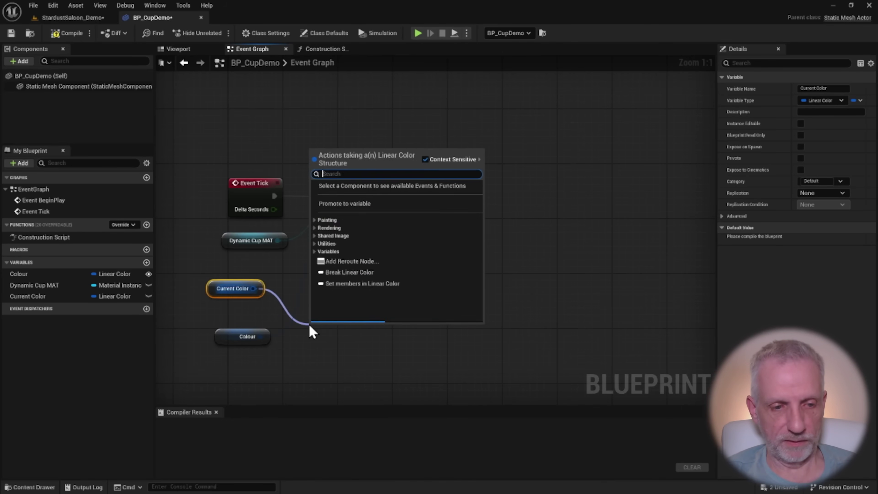
type("=")
left_click(354, 231)
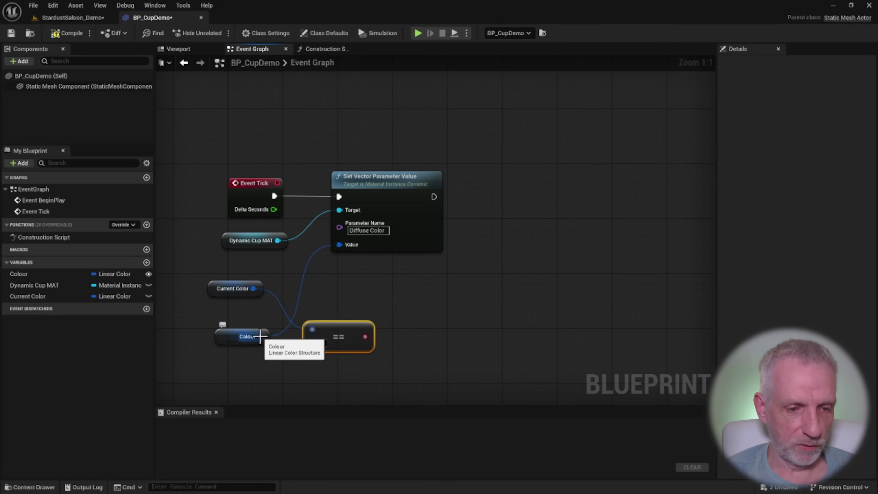
left_click_drag(260, 337, 329, 315)
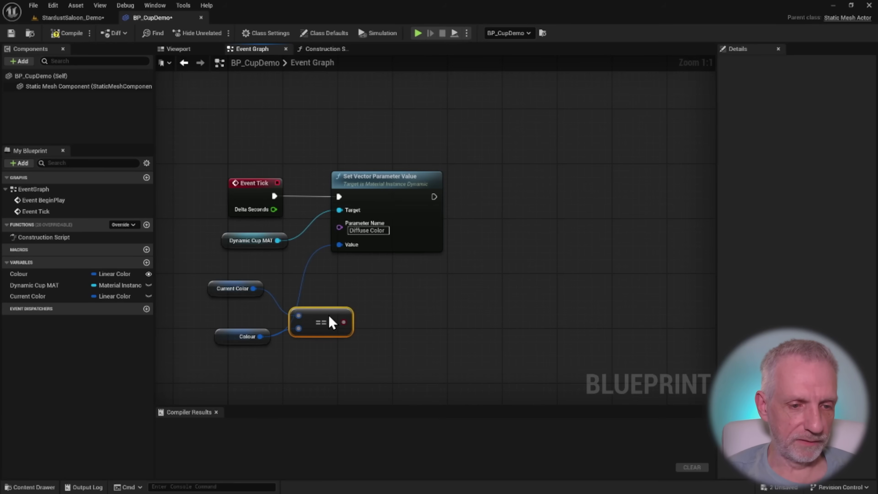
Insert a Branch node run from Event Tick, with its Condition driven by the colour comparison
left_click_drag(365, 184, 532, 183)
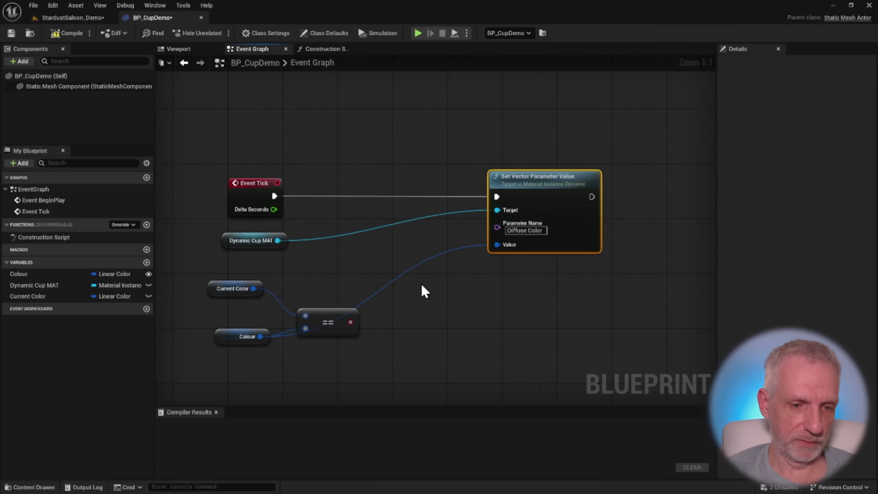
left_click_drag(333, 314, 393, 319)
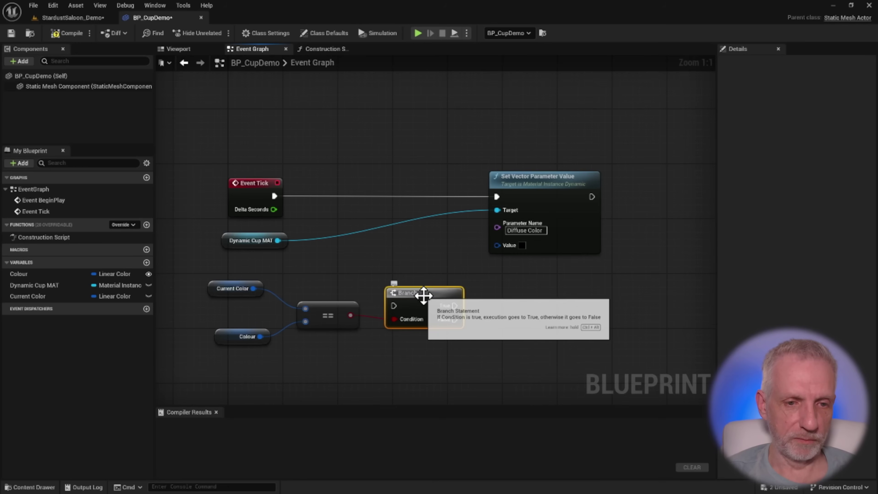
left_click_drag(422, 295, 414, 186)
left_click_drag(275, 196, 387, 197)
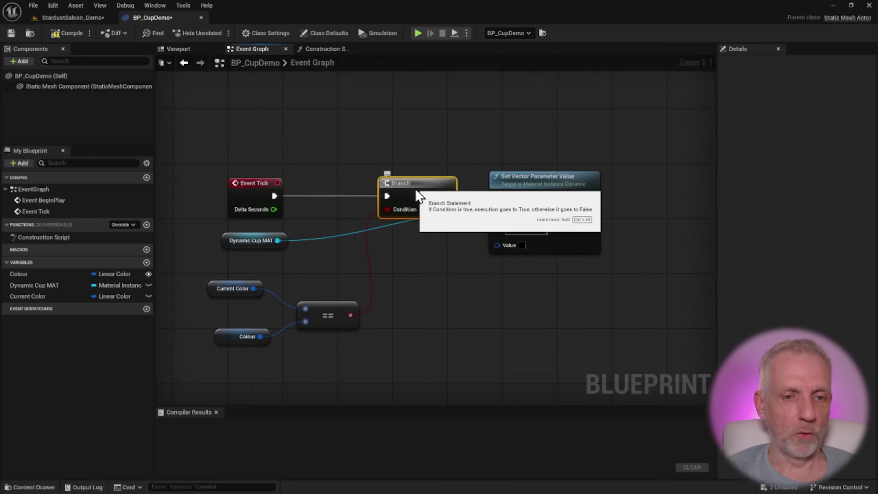
Run Set Vector Parameter Value from the Branch's False output and reconnect Colour to its Value, rearranging the variable nodes
left_click_drag(530, 192, 527, 207)
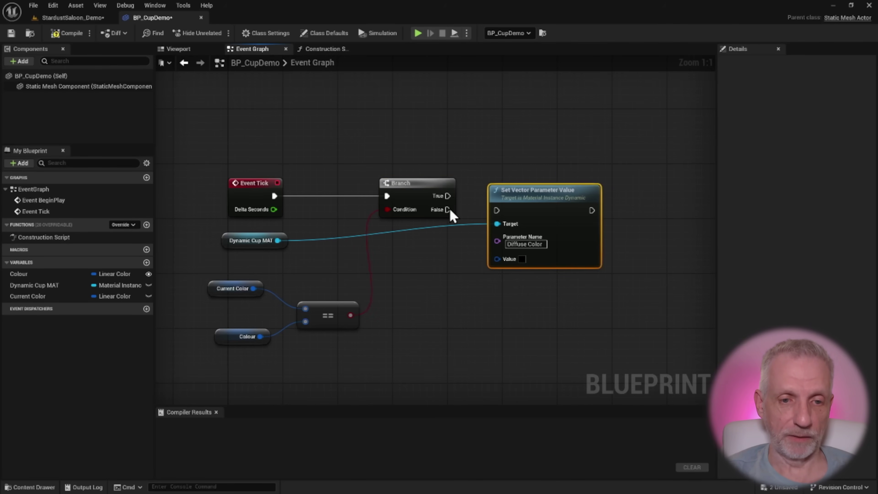
left_click_drag(448, 209, 498, 219)
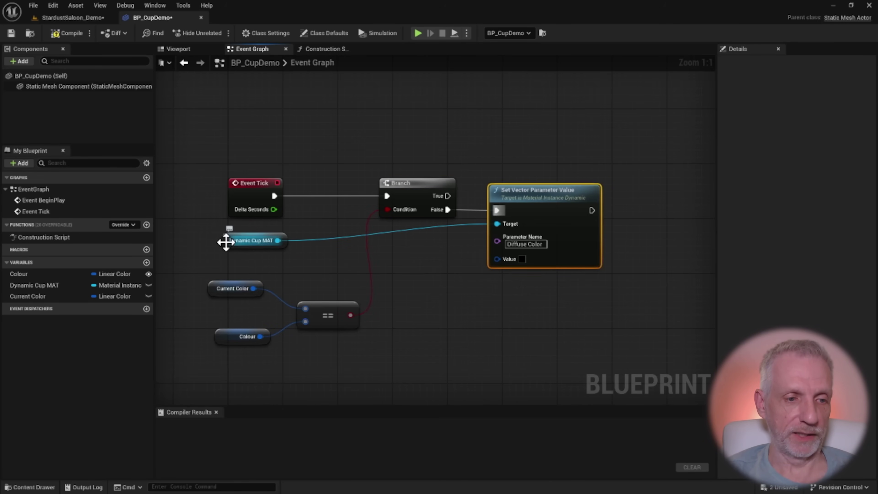
left_click_drag(225, 242, 393, 155)
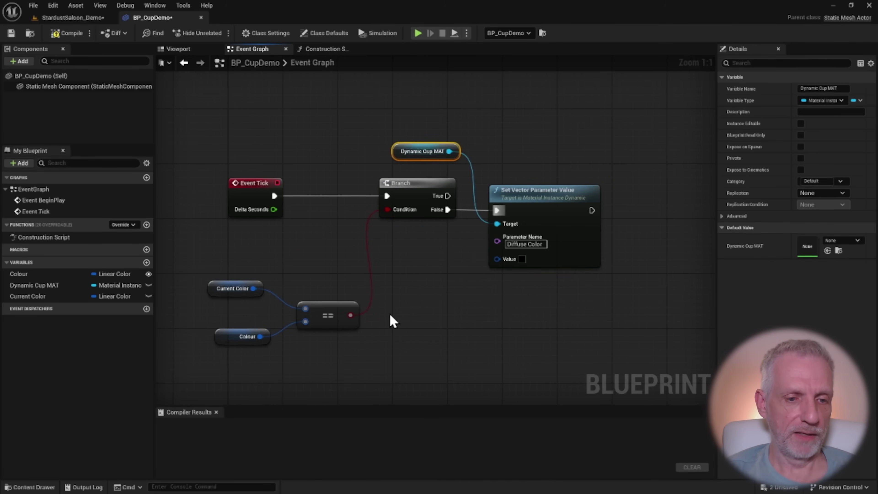
right_click_drag(421, 270, 416, 239)
left_click_drag(215, 236, 489, 233)
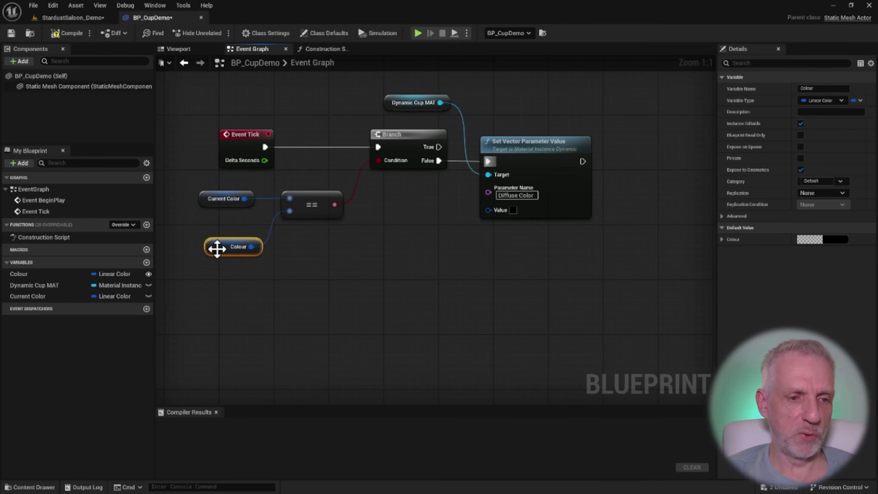
mouse_move(499, 232)
right_mouse_down()
mouse_move(472, 227)
mouse_move(504, 235)
right_mouse_up()
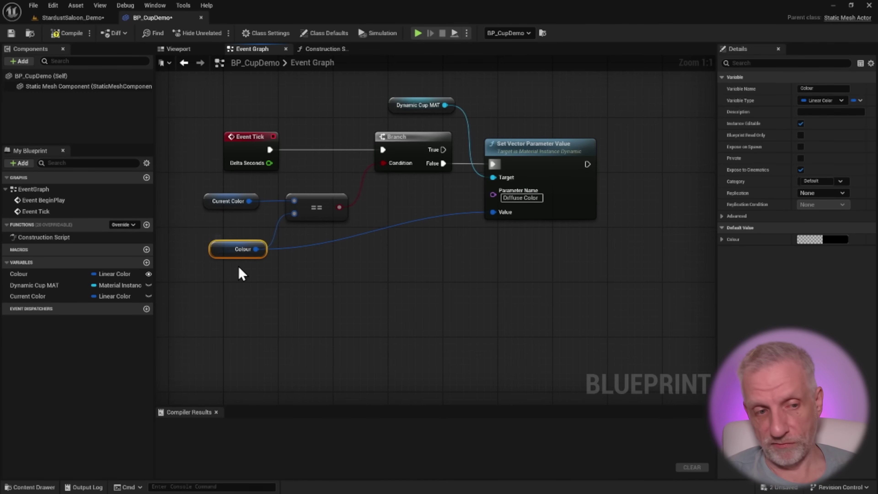
mouse_move(433, 255)
right_mouse_down()
mouse_move(413, 248)
mouse_move(420, 252)
right_mouse_up()
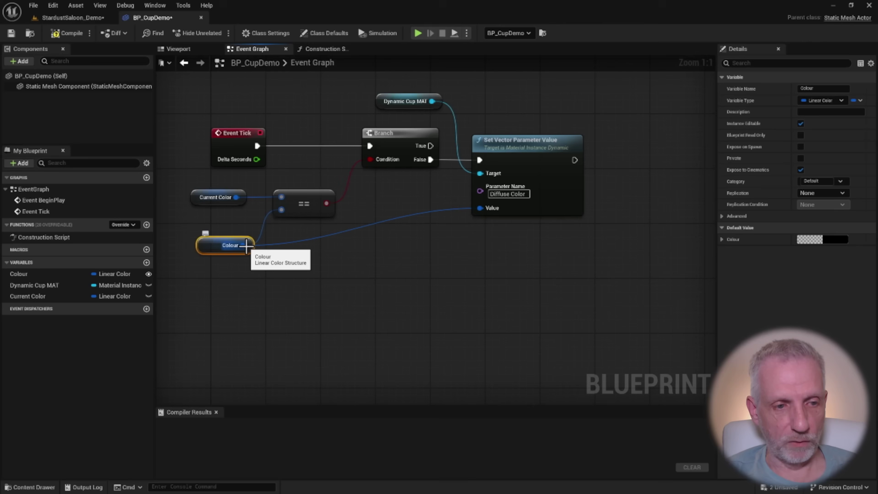
Add a SET node for Current Color that executes after Set Vector Parameter Value
left_click_drag(42, 296, 693, 217)
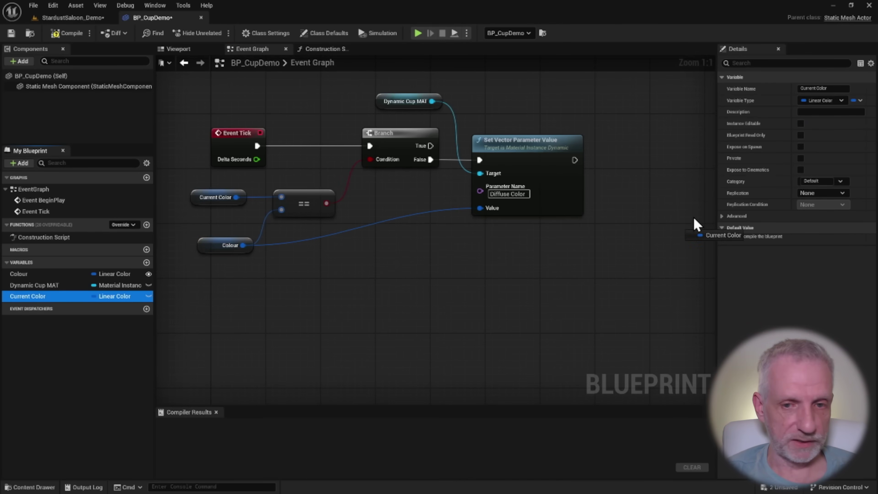
left_click_drag(636, 142, 642, 149)
left_click(667, 162)
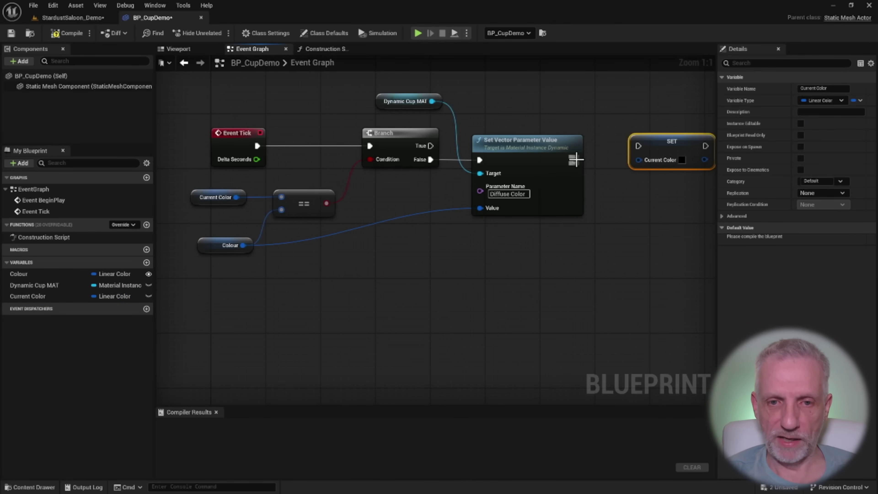
left_click_drag(583, 159, 668, 159)
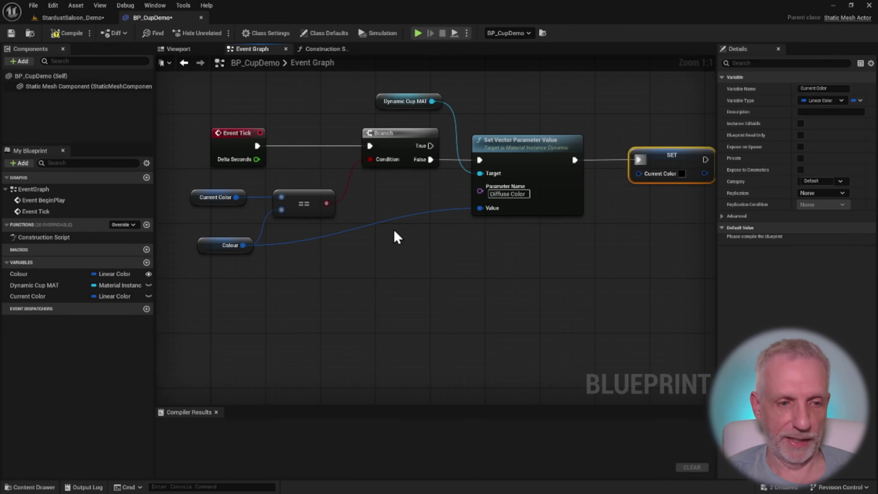
Feed the SET node's Current Color from Colour and route that wire beneath Set Vector Parameter Value with a reroute node
left_click_drag(243, 244, 640, 175)
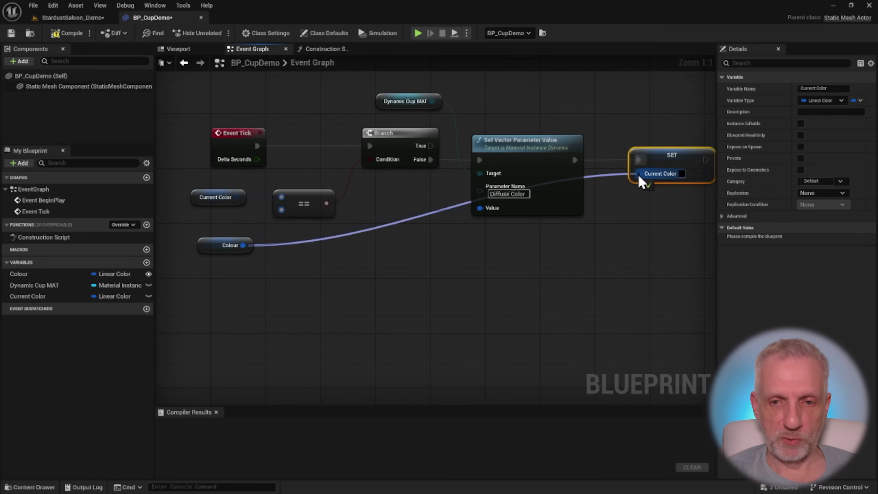
left_click(605, 182)
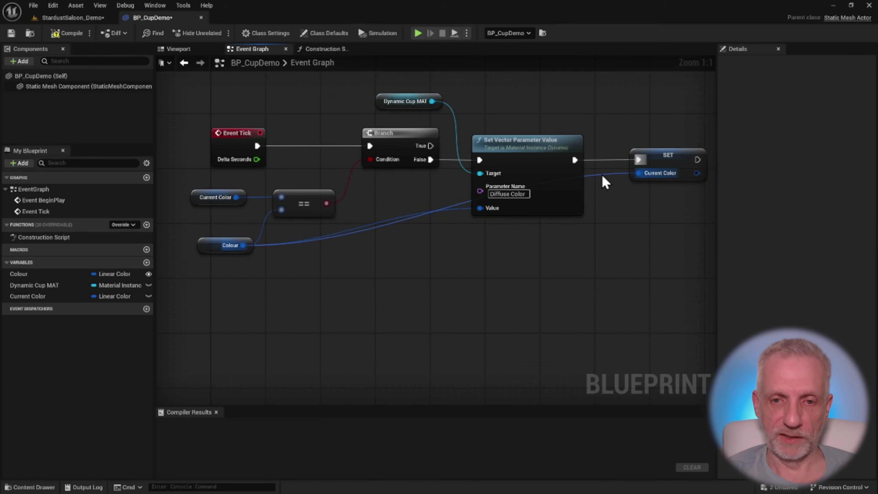
double_click(602, 175)
left_click_drag(602, 176, 571, 246)
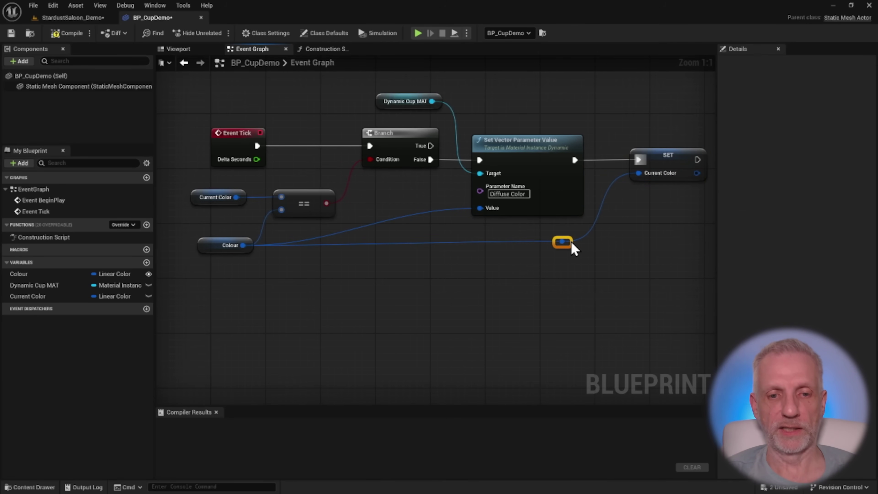
scroll(549, 304, "down", 1)
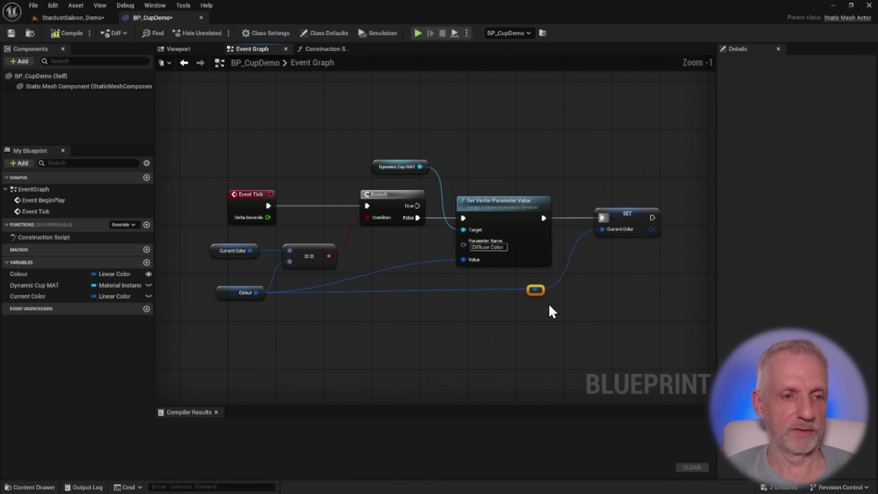
Compile and save the BP_CupDemo Blueprint and return to the StardustSaloon_Demo level
left_click(71, 33)
left_click(11, 32)
left_click(95, 17)
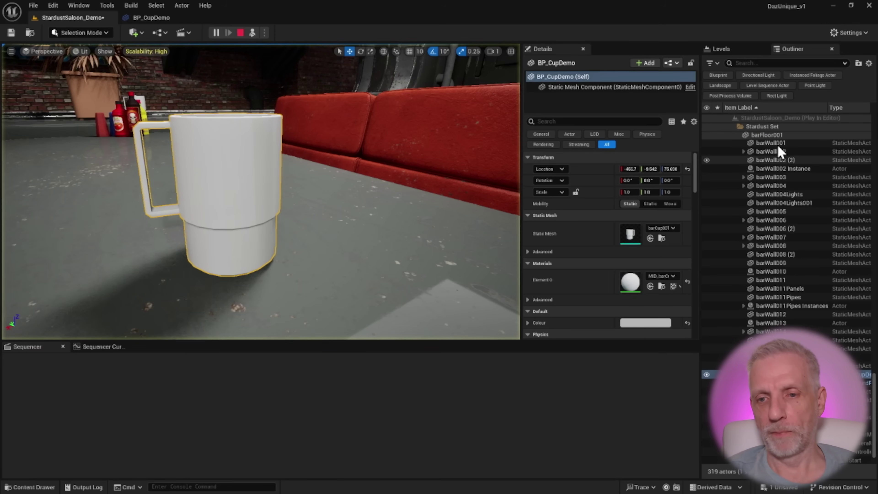
Collapse the Lighting and Stardust Set folders in the Outliner and load the SQ_MaterialDemo level sequence for editing
scroll(774, 145, "up", 15)
left_click(748, 119)
left_click(734, 126)
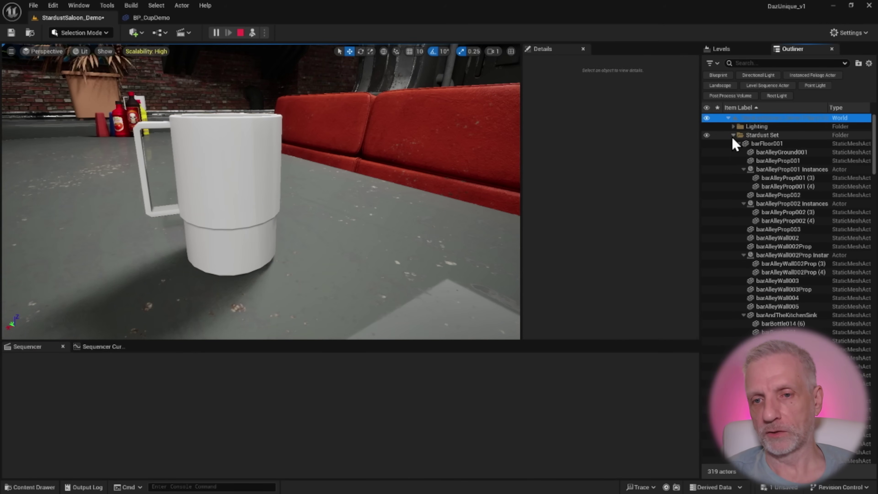
left_click(734, 134)
left_click(769, 255)
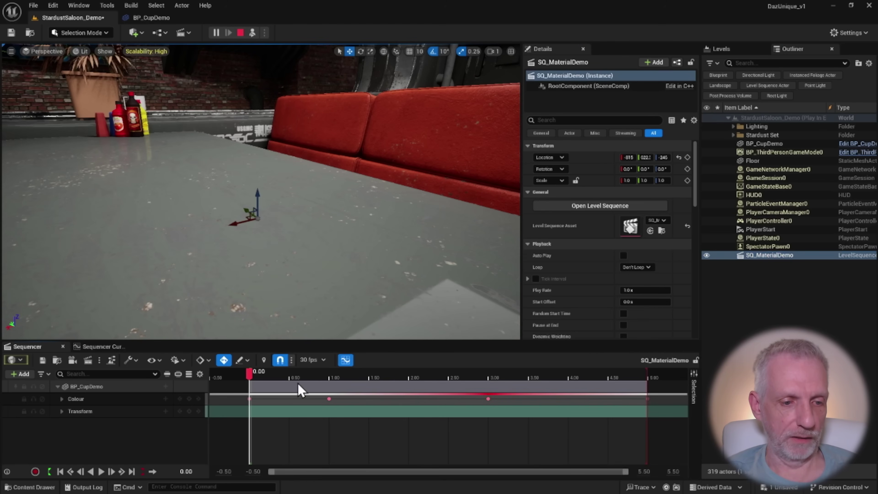
Move the BP_CupDemo cup across from the alley area to beside the booth window, at about Y 112
right_click_drag(280, 244, 276, 221)
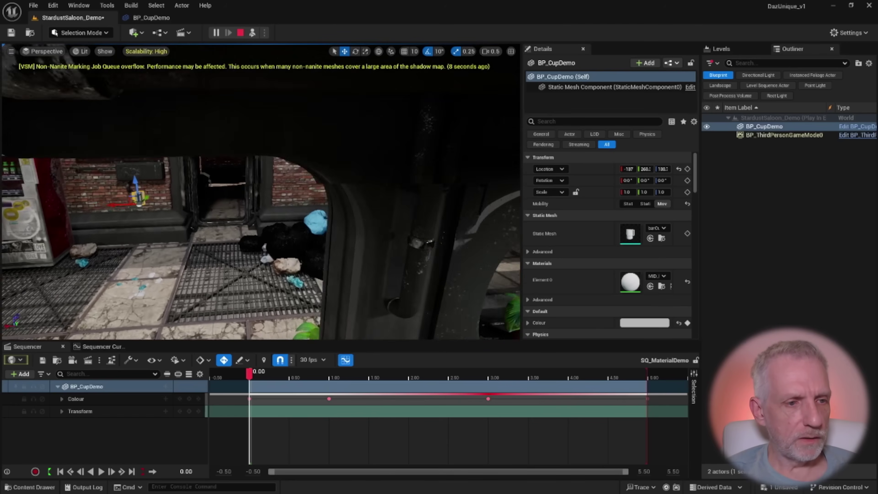
key("a")
scroll(304, 220, "down", 2)
right_click_drag(304, 219, 326, 237)
left_click_drag(182, 204, 223, 307)
mouse_move(222, 308)
right_mouse_down()
mouse_move(252, 337)
mouse_move(271, 323)
mouse_move(244, 315)
mouse_move(276, 323)
mouse_move(279, 334)
mouse_move(224, 312)
right_mouse_up()
key("s")
left_click_drag(98, 150, 408, 158)
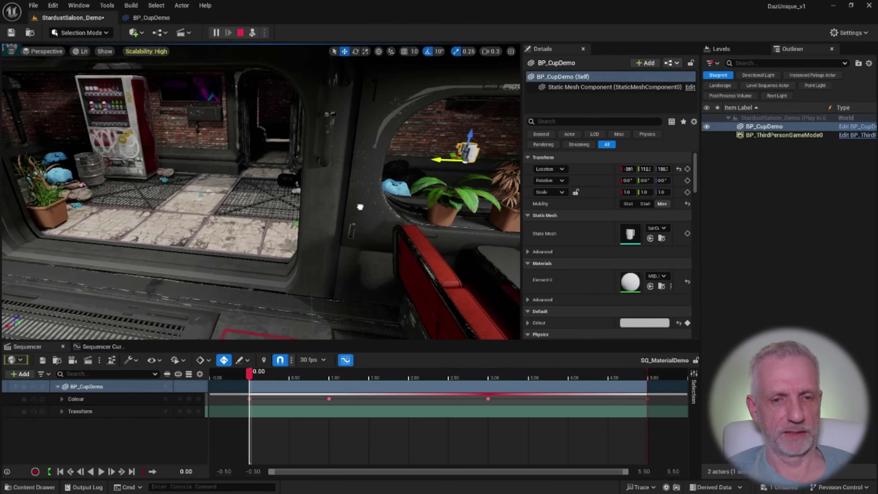
left_click_drag(360, 207, 378, 204)
right_click_drag(378, 204, 434, 201)
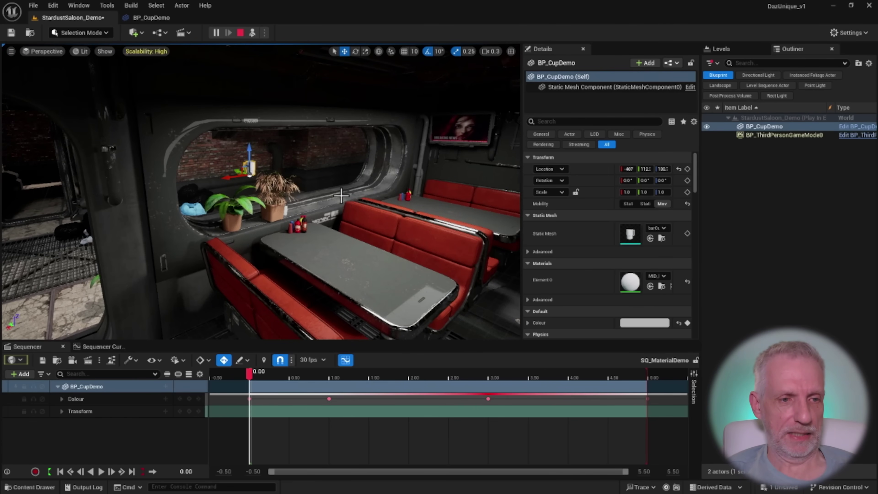
right_click_drag(341, 196, 358, 208)
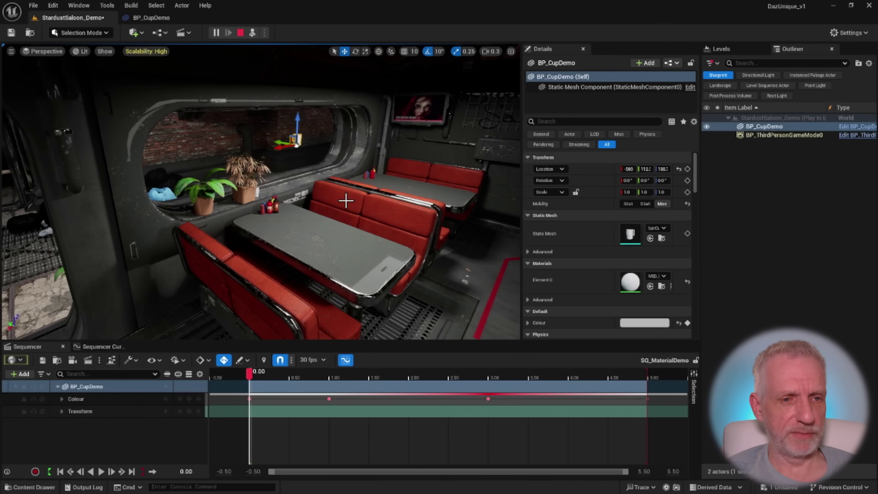
Place the cup on the nearest booth's table, at about X -480, Y 5.6, Z 79
left_click_drag(281, 143, 348, 162)
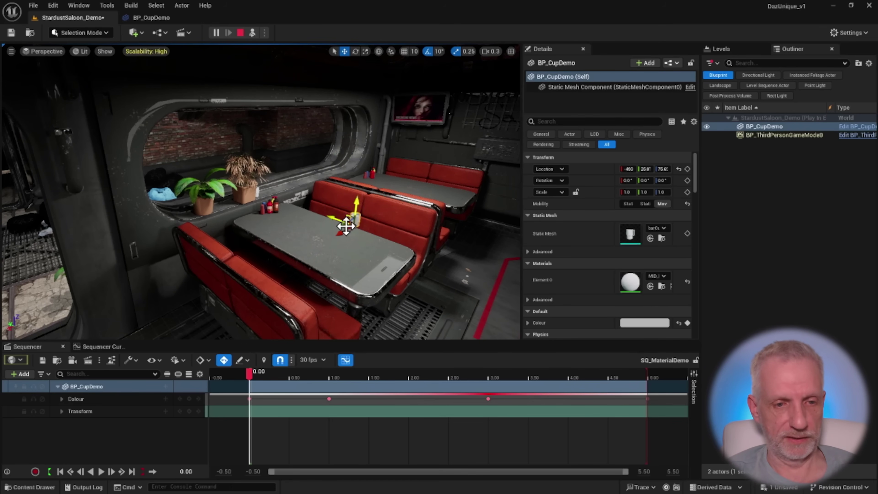
left_click_drag(334, 230, 360, 290)
left_click_drag(335, 247, 338, 249)
key("w")
right_click_drag(338, 249, 325, 222)
scroll(337, 231, "down", 1)
right_click_drag(303, 327, 299, 322)
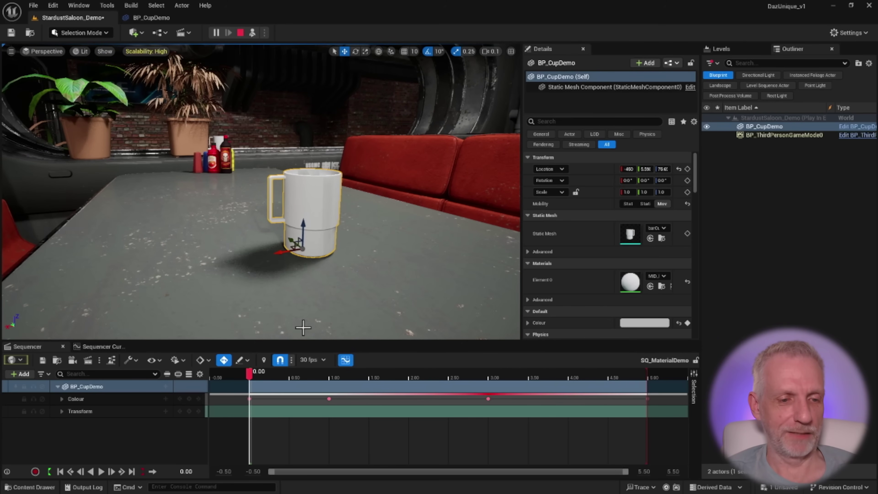
Scrub the sequence to about 0.93 seconds, just before the second Colour keyframe, and inspect the cup
left_click_drag(251, 377, 238, 362)
right_click_drag(300, 306, 331, 300)
left_click_drag(255, 370, 328, 406)
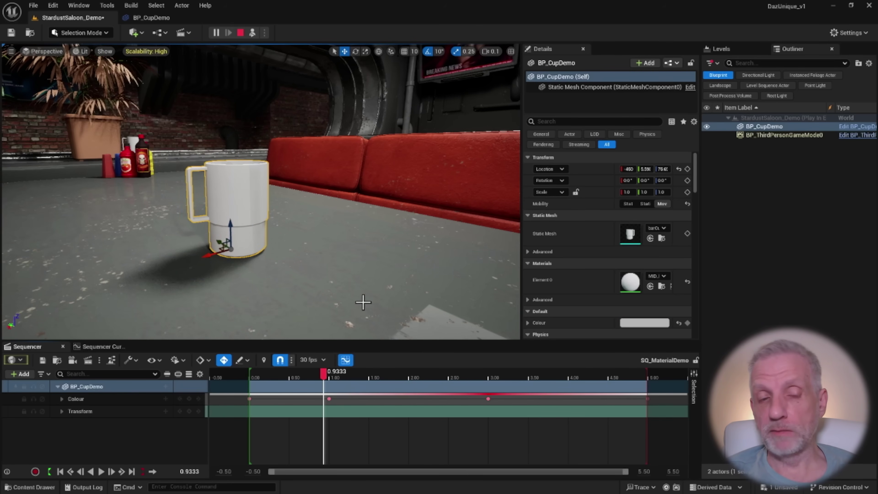
mouse_move(363, 302)
right_mouse_down()
mouse_move(330, 315)
mouse_move(333, 321)
mouse_move(287, 309)
mouse_move(163, 307)
mouse_move(364, 314)
right_mouse_up()
scroll(247, 307, "up", 1)
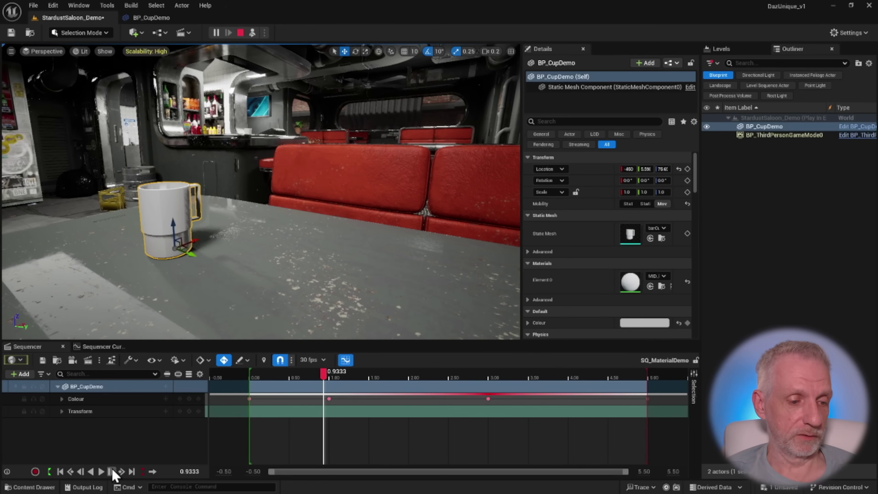
Play the SQ_MaterialDemo sequence through and replay it to check the cup's animated colour from a closer view
left_click(101, 472)
right_click_drag(299, 313, 248, 295)
right_click_drag(261, 192, 282, 204)
right_click_drag(262, 294, 263, 298)
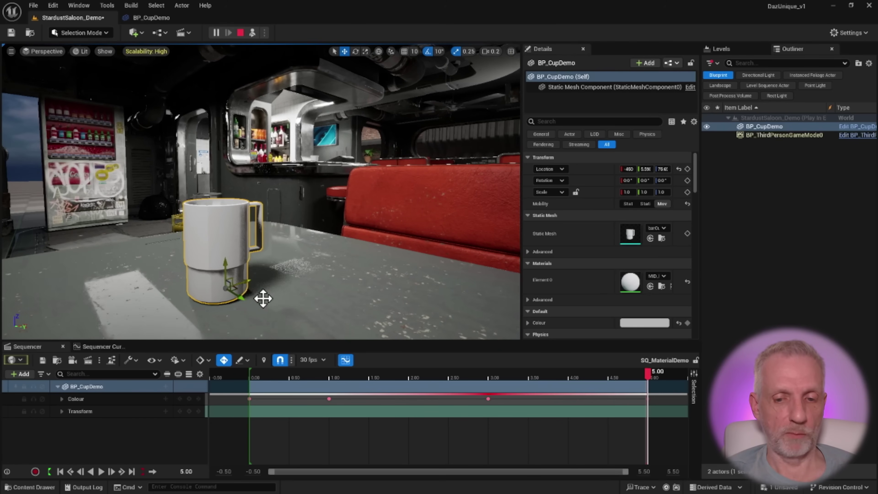
left_click(102, 472)
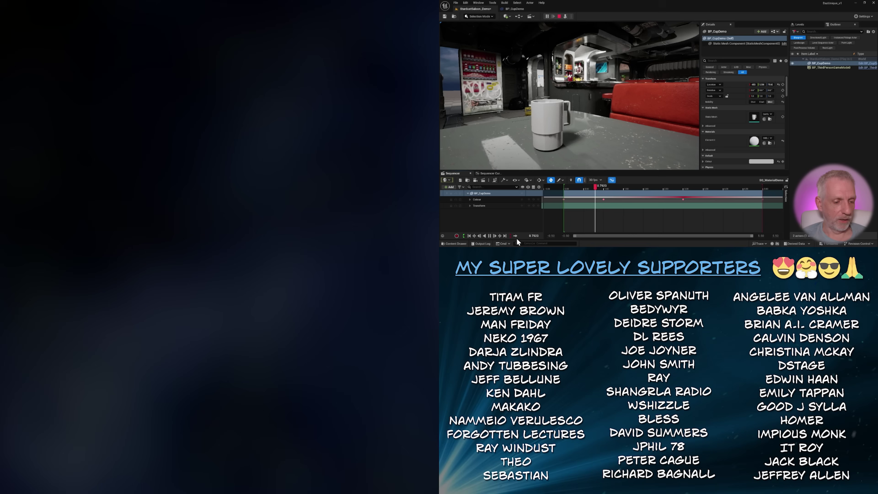
right_click_drag(591, 130, 596, 132)
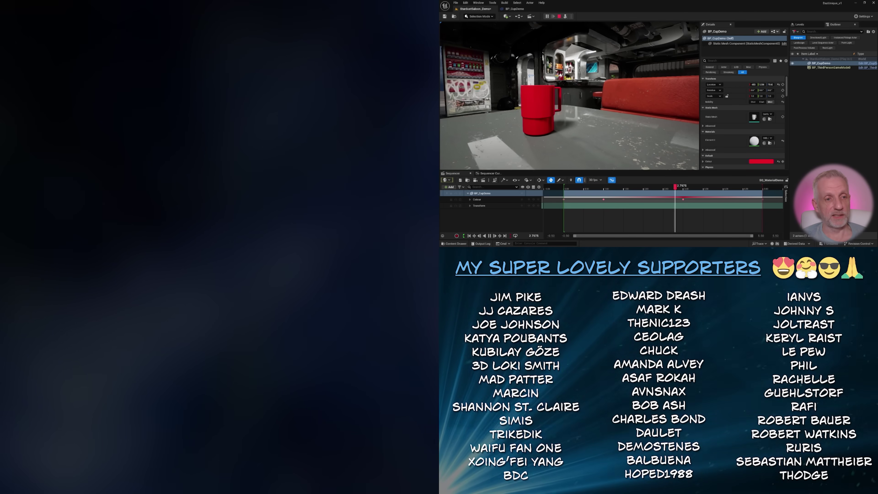